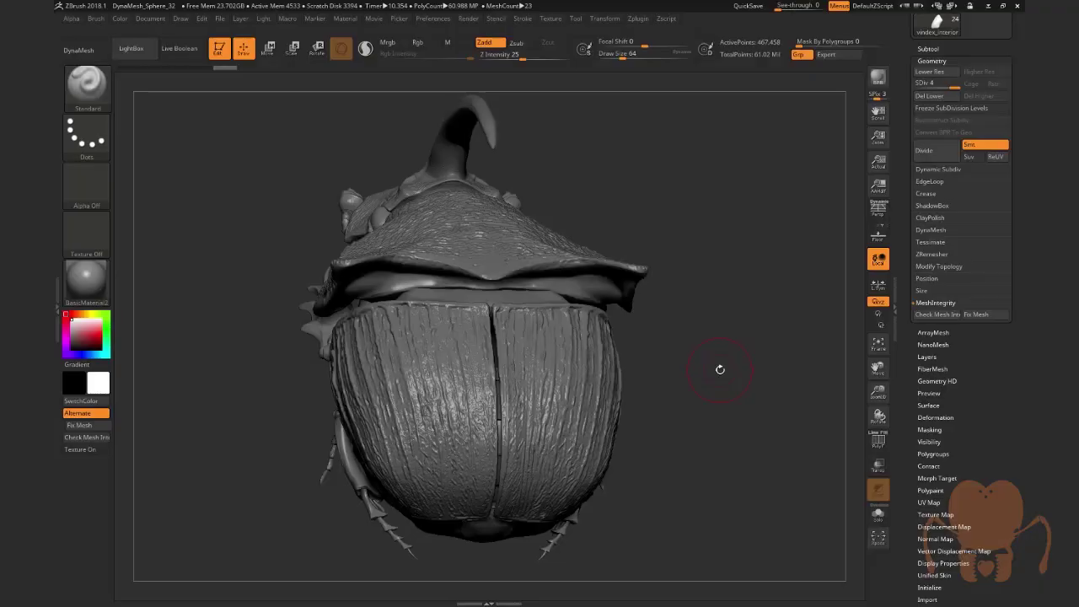
# Step: Orbit the beetle sculpt to inspect its underside, legs, wing covers, pronotum and horn
pyautogui.moveTo(712, 400); pyautogui.dragTo(684, 338)
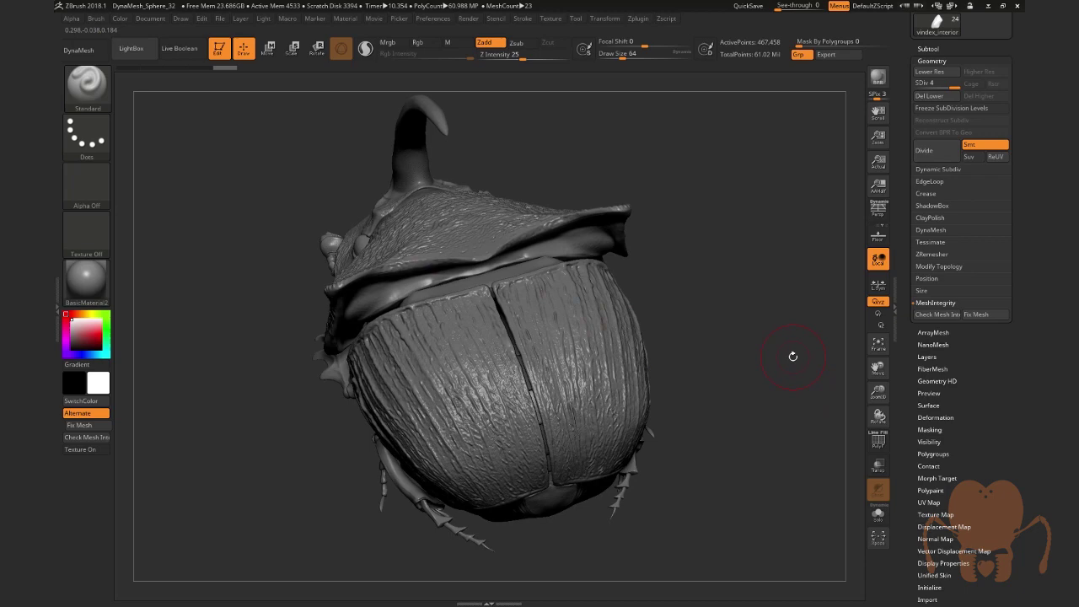
pyautogui.moveTo(792, 357); pyautogui.dragTo(708, 335)
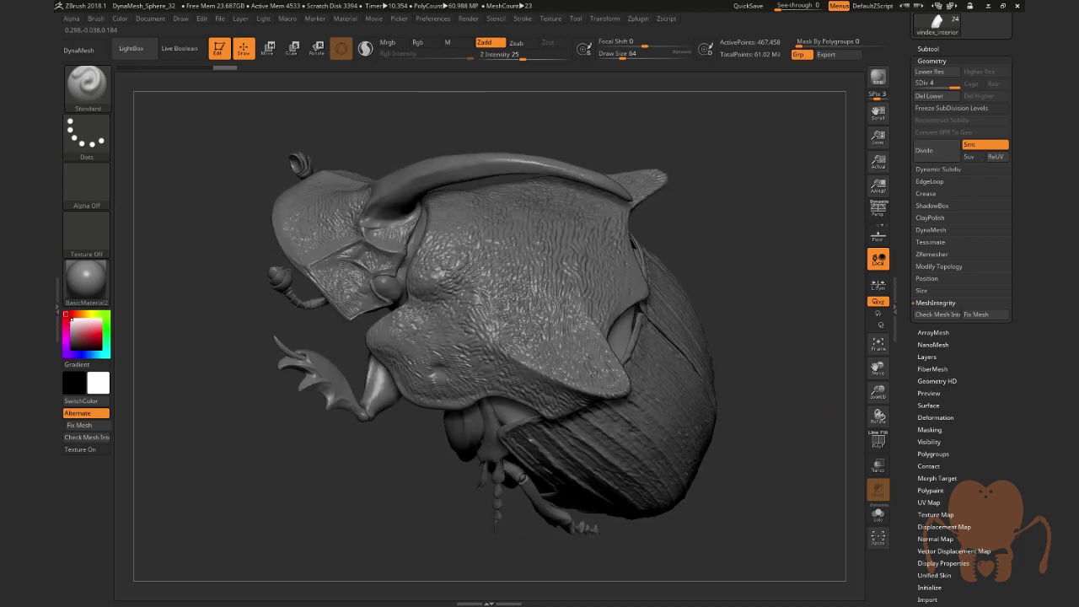
pyautogui.moveTo(414, 491); pyautogui.dragTo(380, 472)
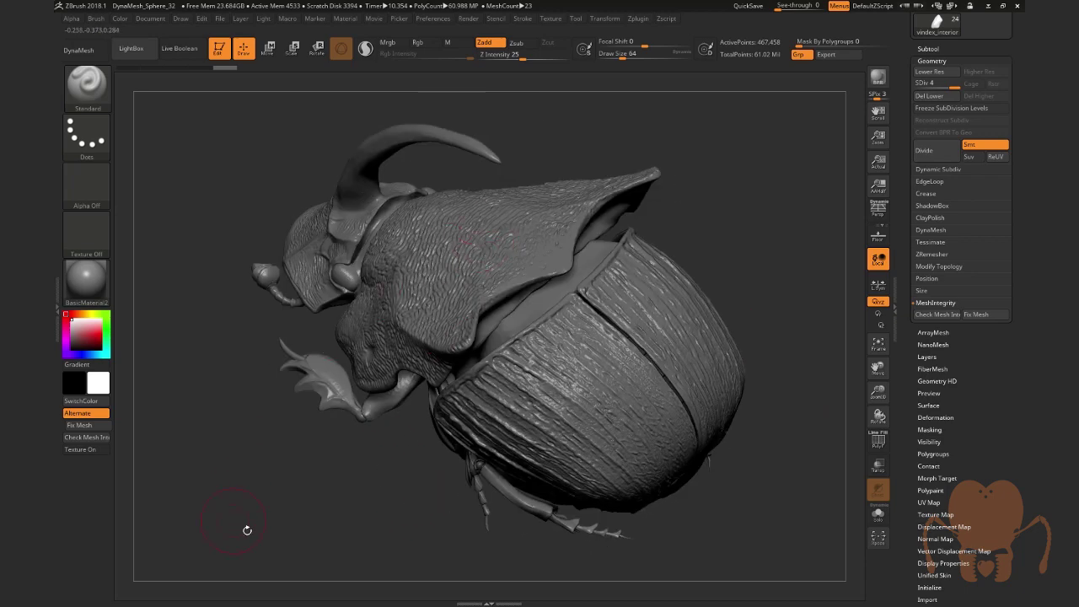
pyautogui.moveTo(344, 553); pyautogui.dragTo(498, 287)
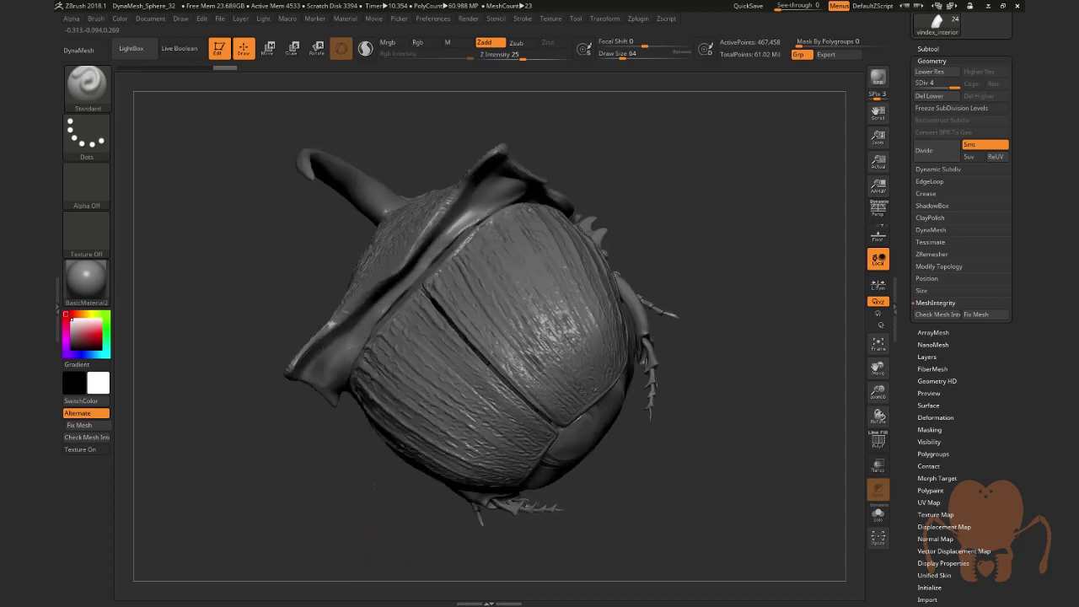
pyautogui.moveTo(727, 487); pyautogui.dragTo(513, 314)
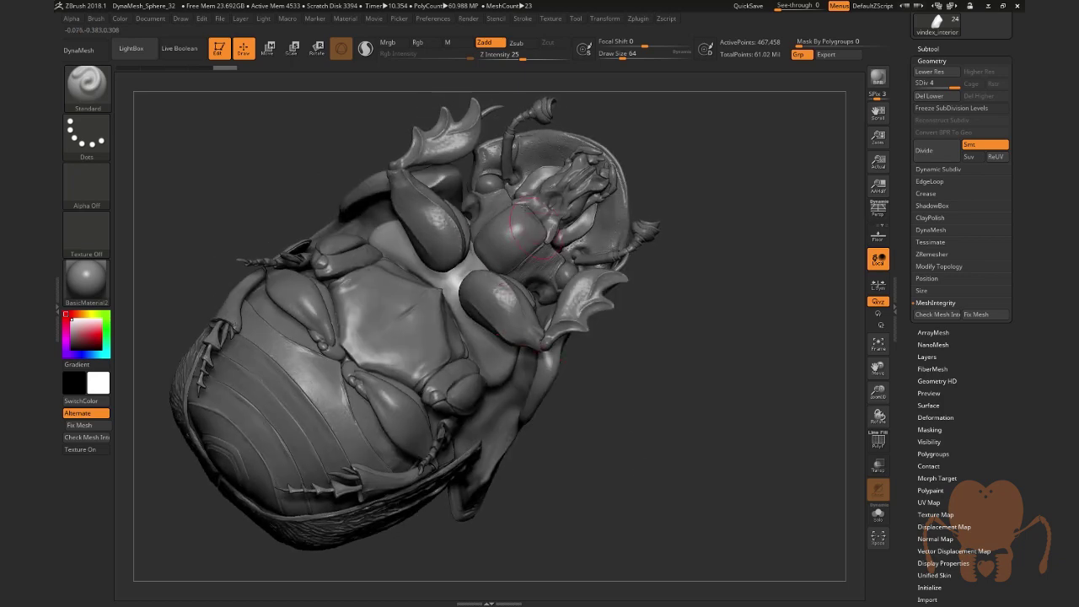
pyautogui.moveTo(718, 491); pyautogui.dragTo(690, 501)
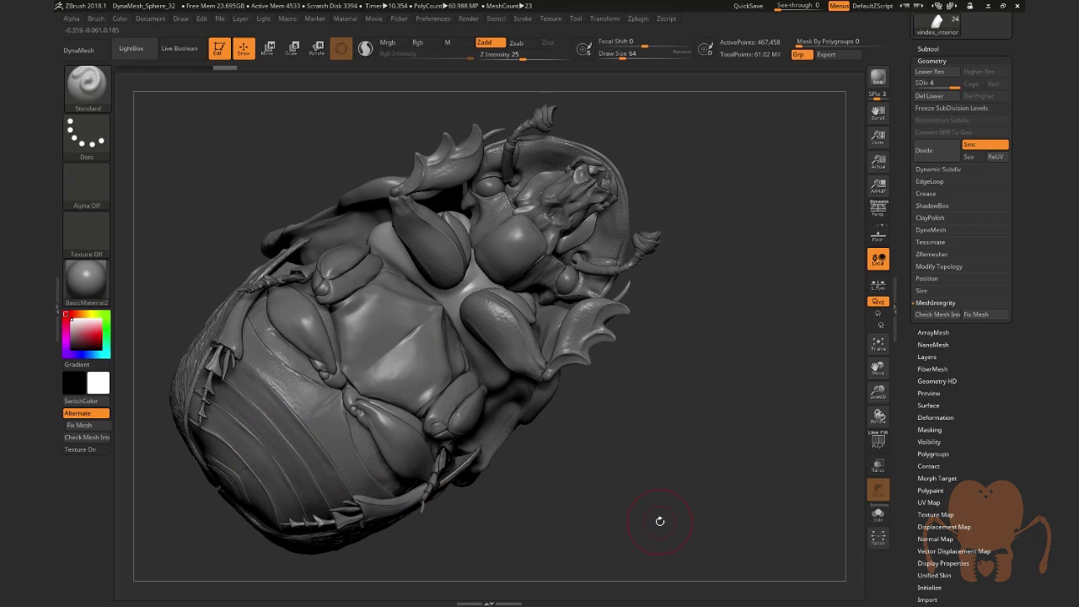
pyautogui.moveTo(660, 521); pyautogui.dragTo(663, 523)
pyautogui.moveTo(786, 425); pyautogui.dragTo(878, 415)
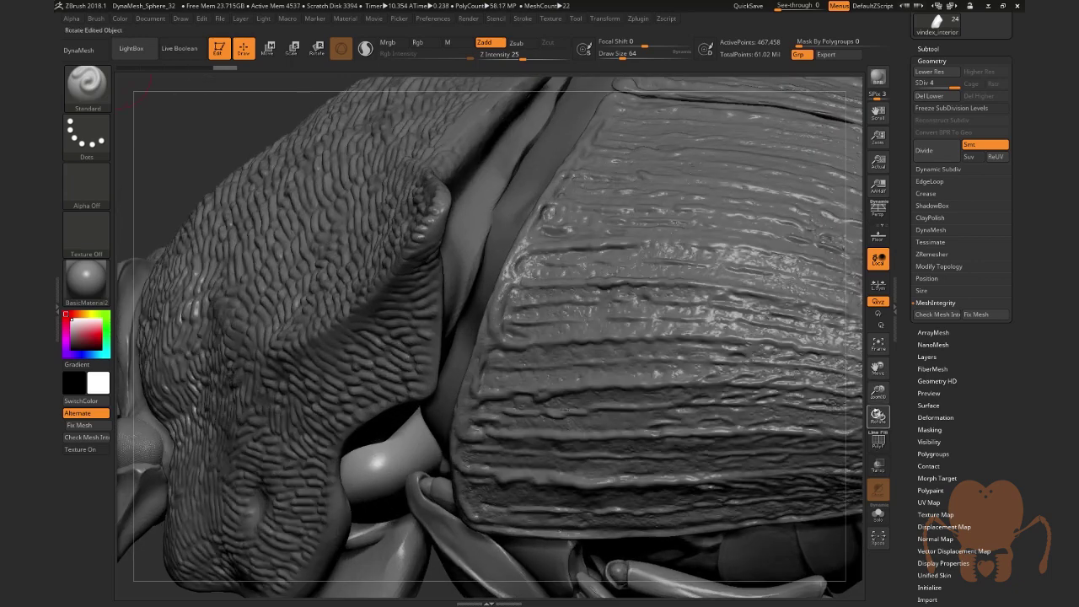
pyautogui.moveTo(878, 369); pyautogui.dragTo(764, 433)
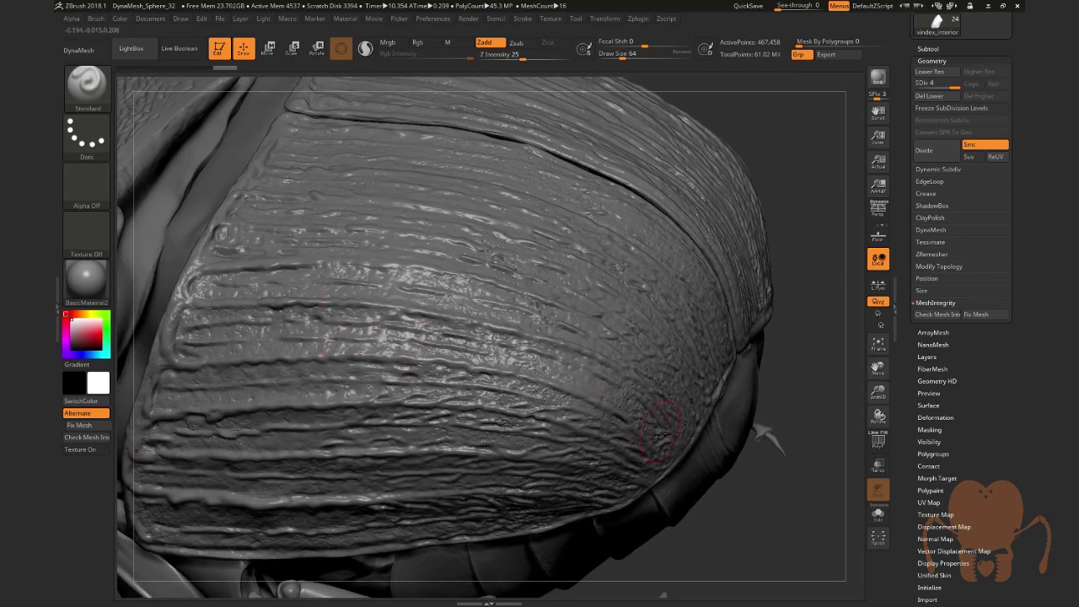
# Step: View the green beetle reference photo IMG_7073 maximized, then restore its window
pyautogui.hotkey('alt', 'Tab')
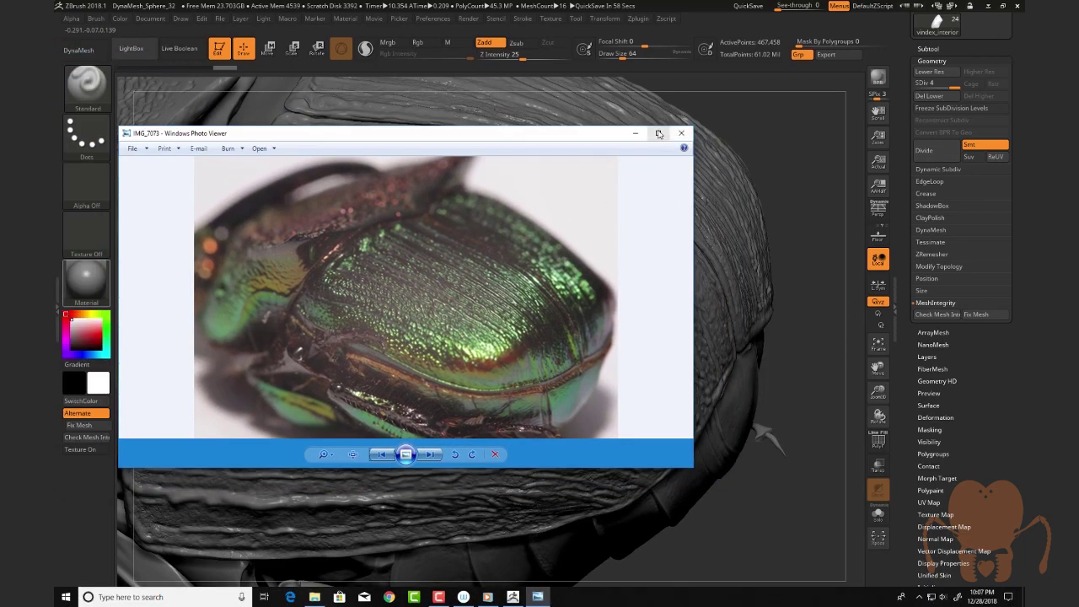
pyautogui.click(659, 133)
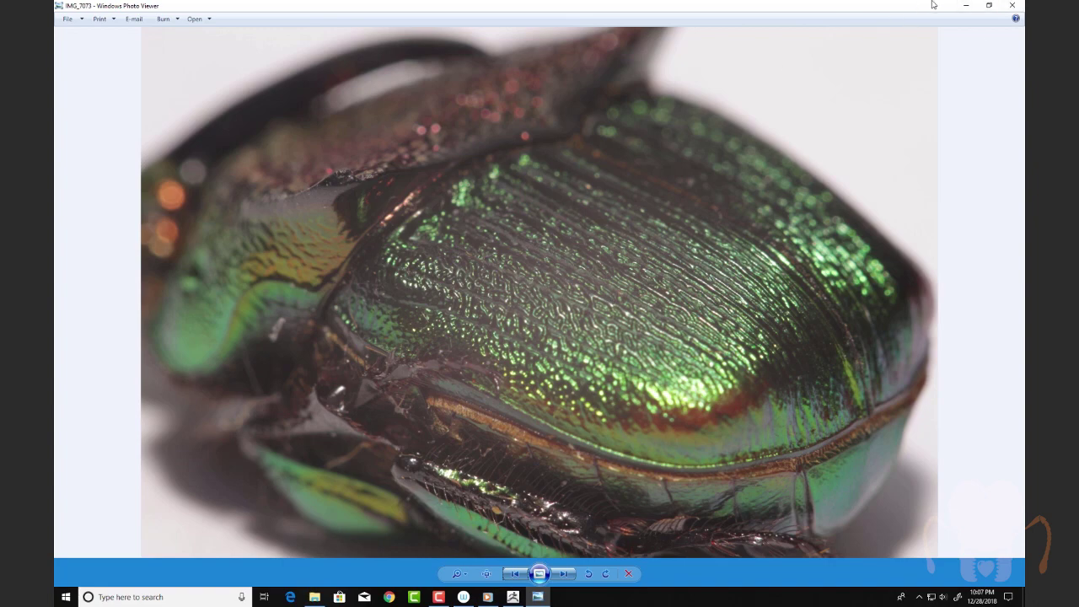
pyautogui.doubleClick(766, 5)
pyautogui.click(766, 4)
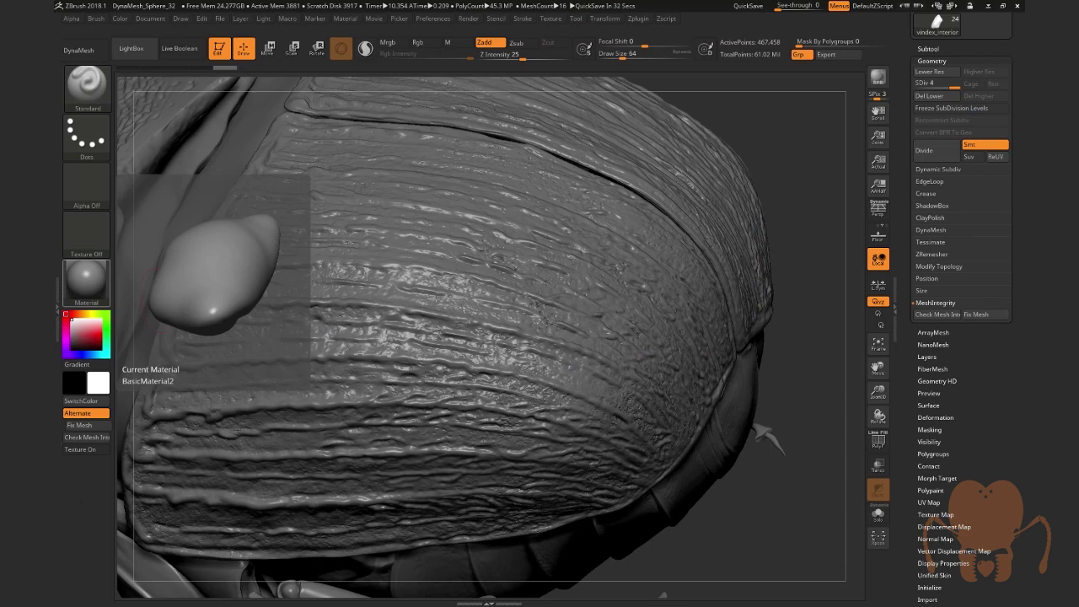
# Step: Play vindex_elytraDetail_01 in Windows Media Player, then pause it
pyautogui.hotkey('alt', 'Tab')
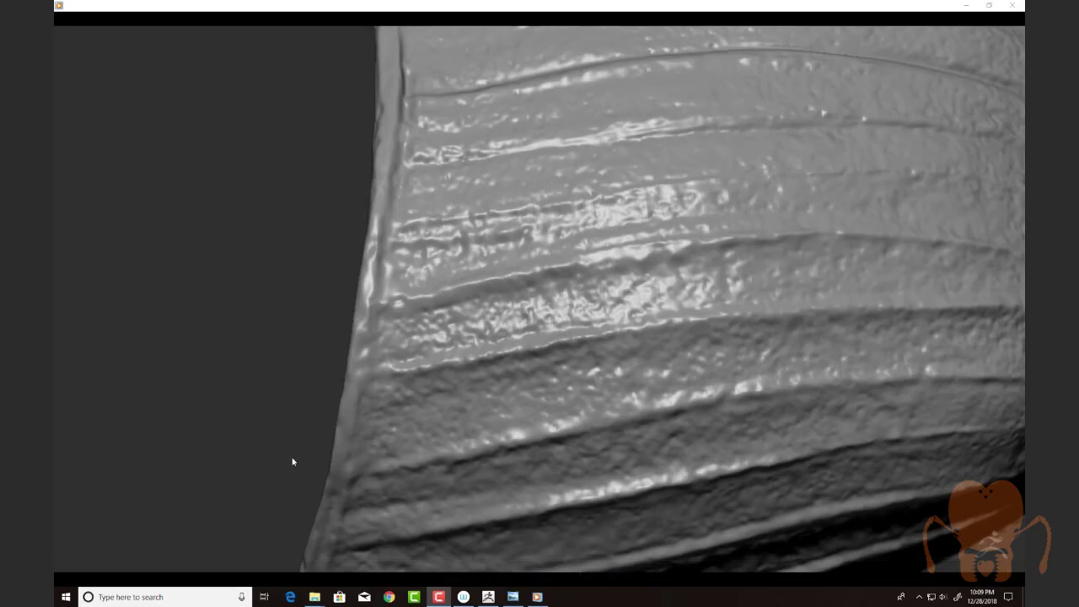
pyautogui.click(538, 573)
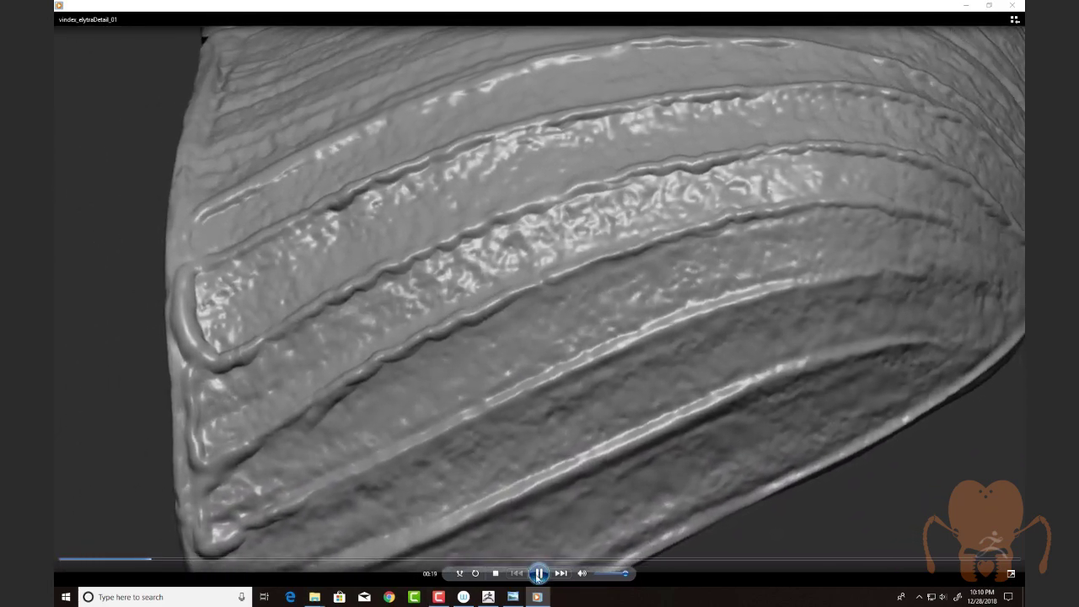
pyautogui.press('space')
# Step: Zoom into the beetle reference photo for comparison, close it, and resume the video
pyautogui.click(513, 595)
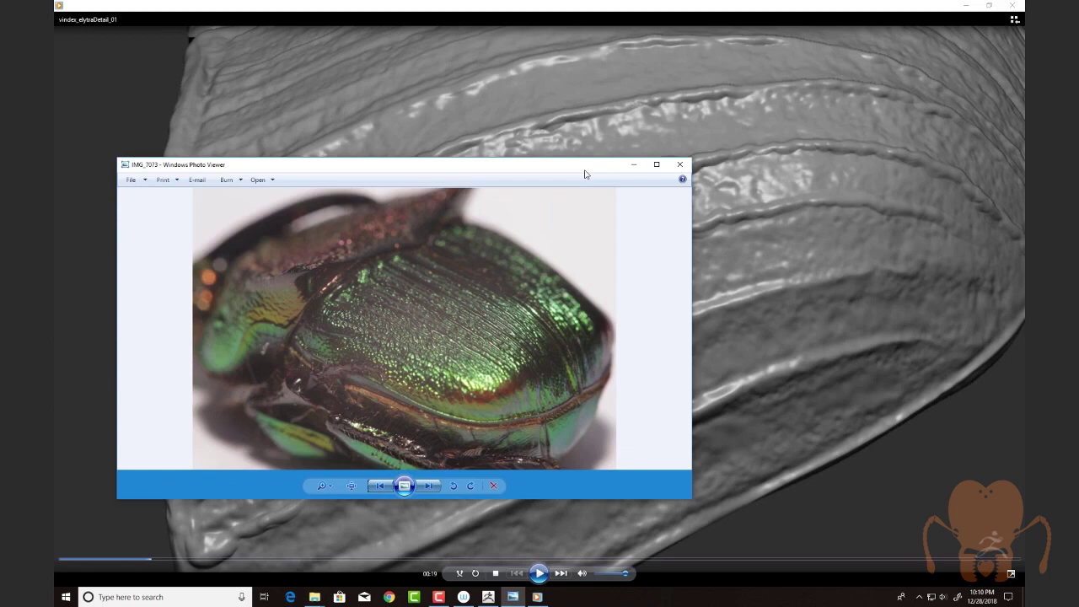
pyautogui.scroll(5, 479, 275)
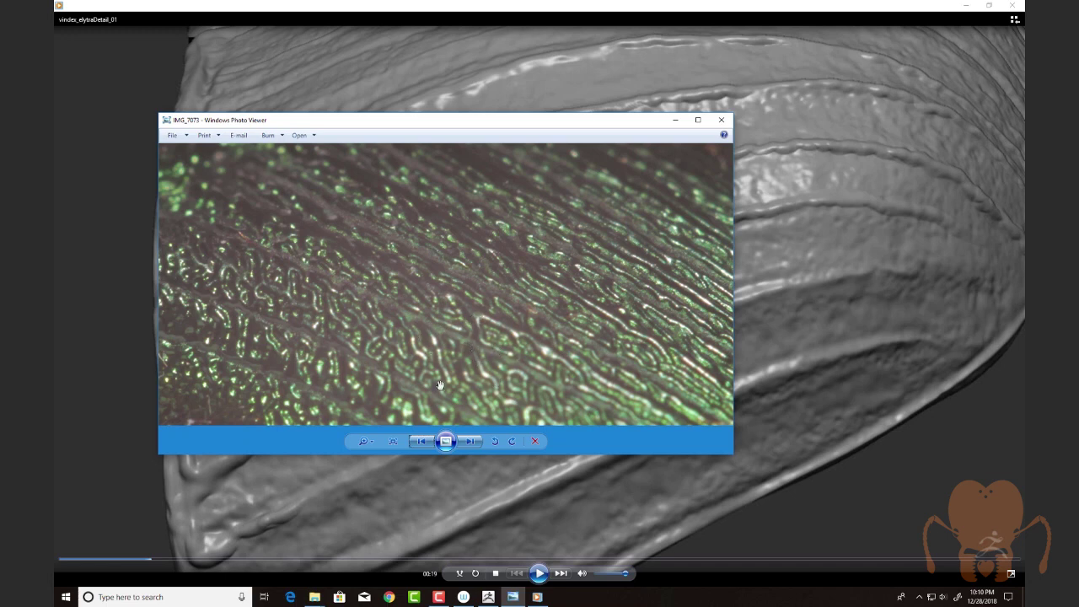
pyautogui.click(675, 120)
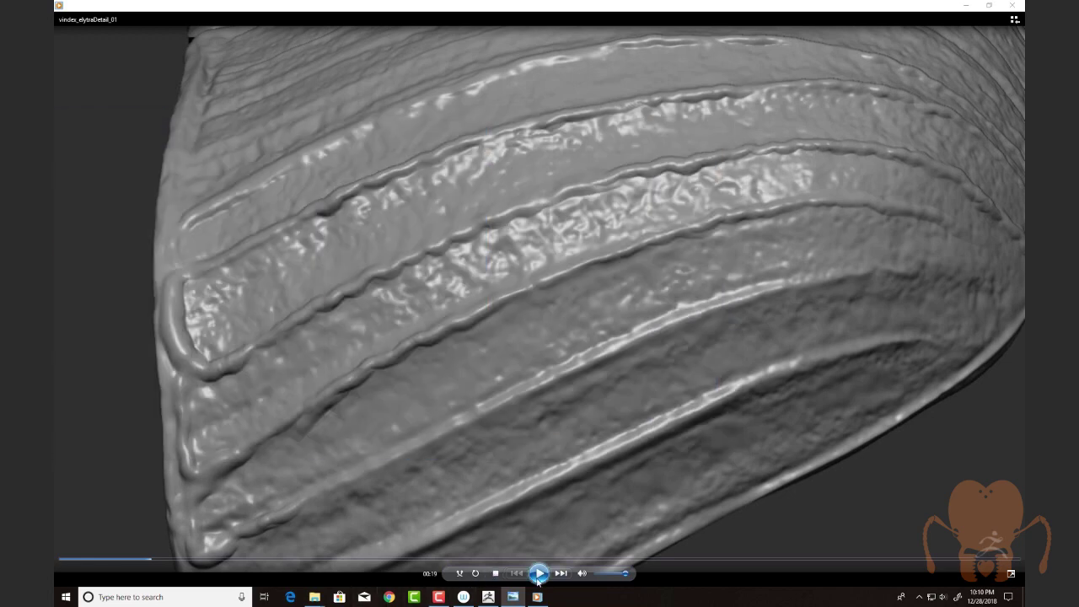
pyautogui.click(538, 578)
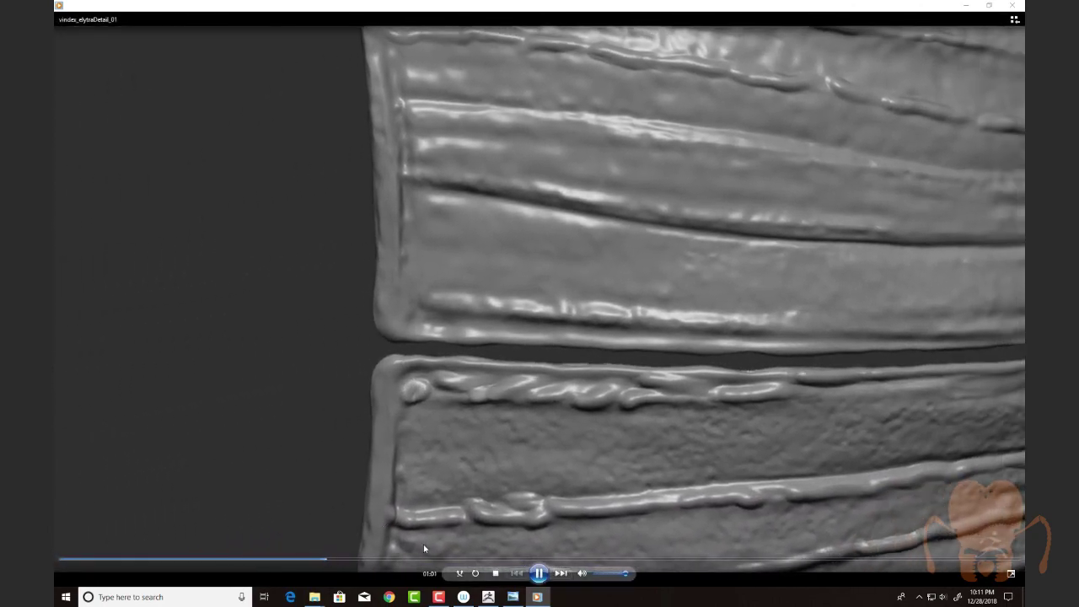
# Step: Pause and resume the elytra detail video, letting it run past three minutes
pyautogui.press('space')
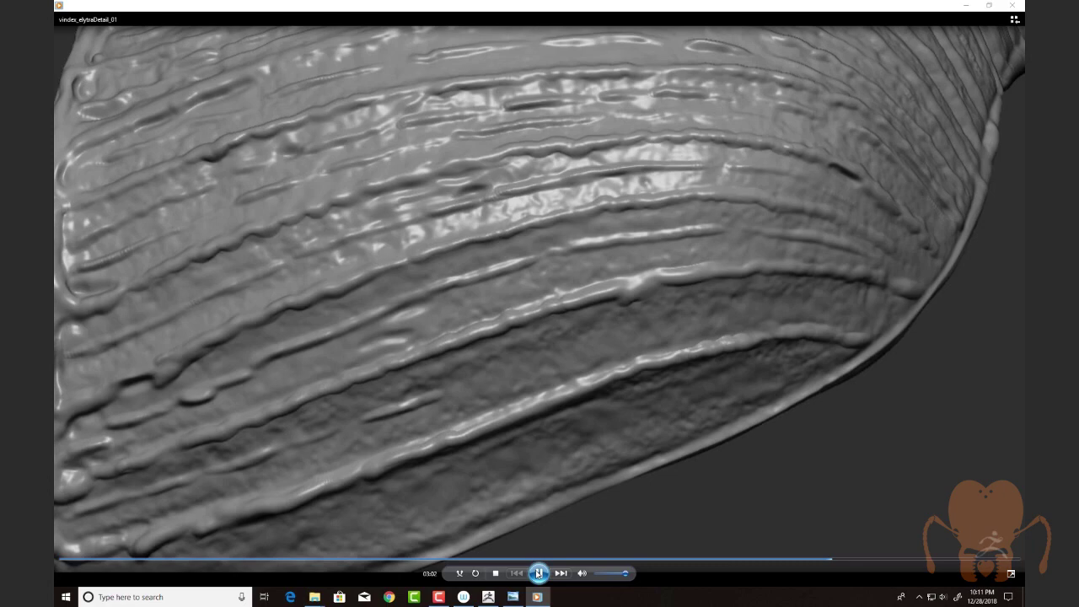
pyautogui.click(539, 573)
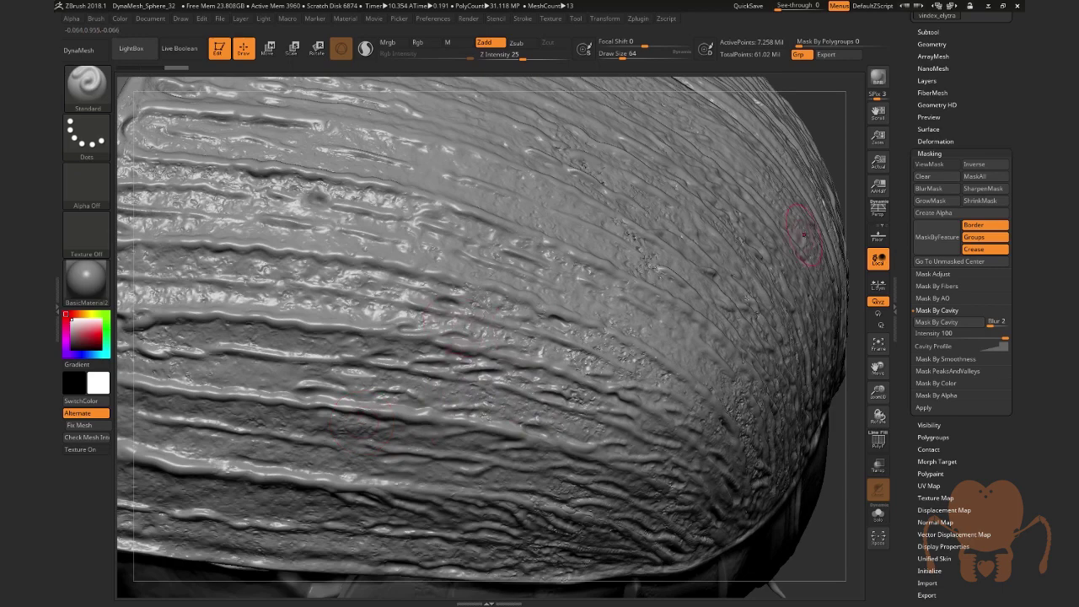
# Step: Orbit to the diagonal elytra seam, then minimize ZBrush and play vindex_elytraDetail_03
pyautogui.moveTo(832, 445); pyautogui.dragTo(792, 437)
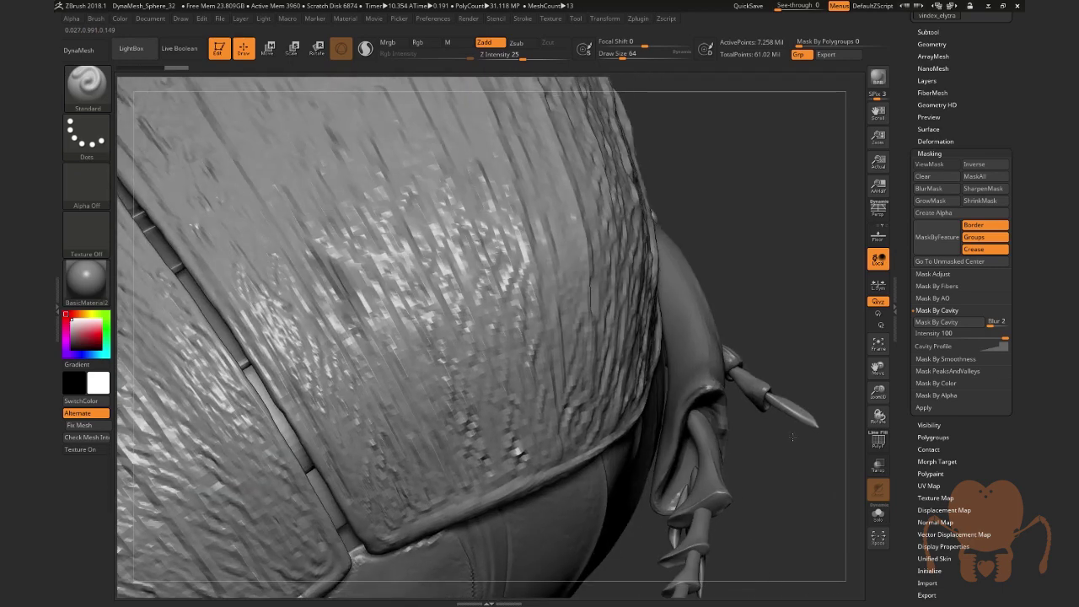
pyautogui.moveTo(796, 298); pyautogui.dragTo(506, 392)
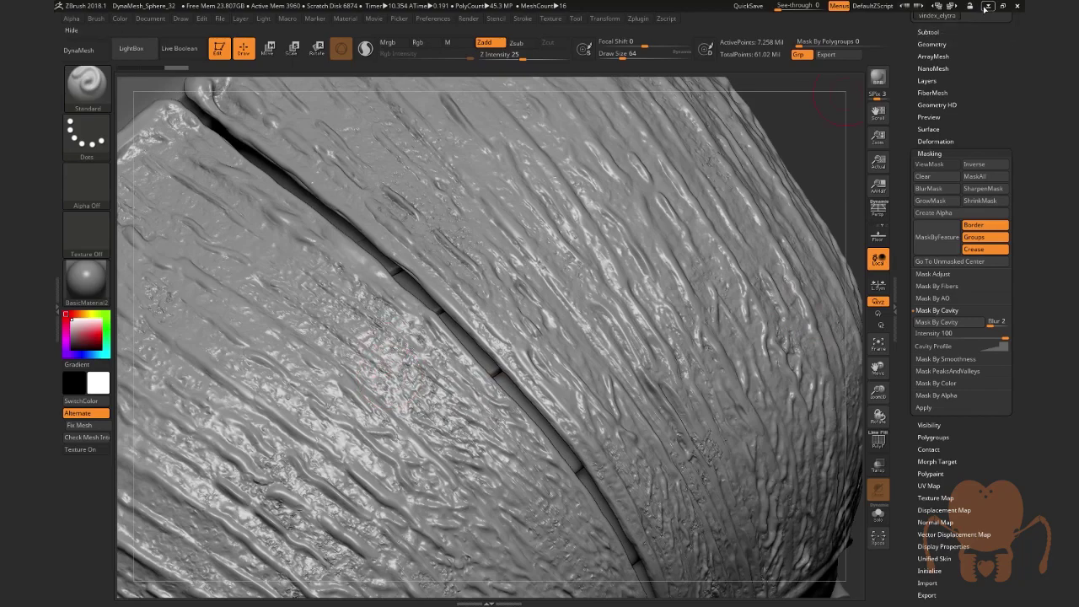
pyautogui.click(986, 6)
pyautogui.click(534, 572)
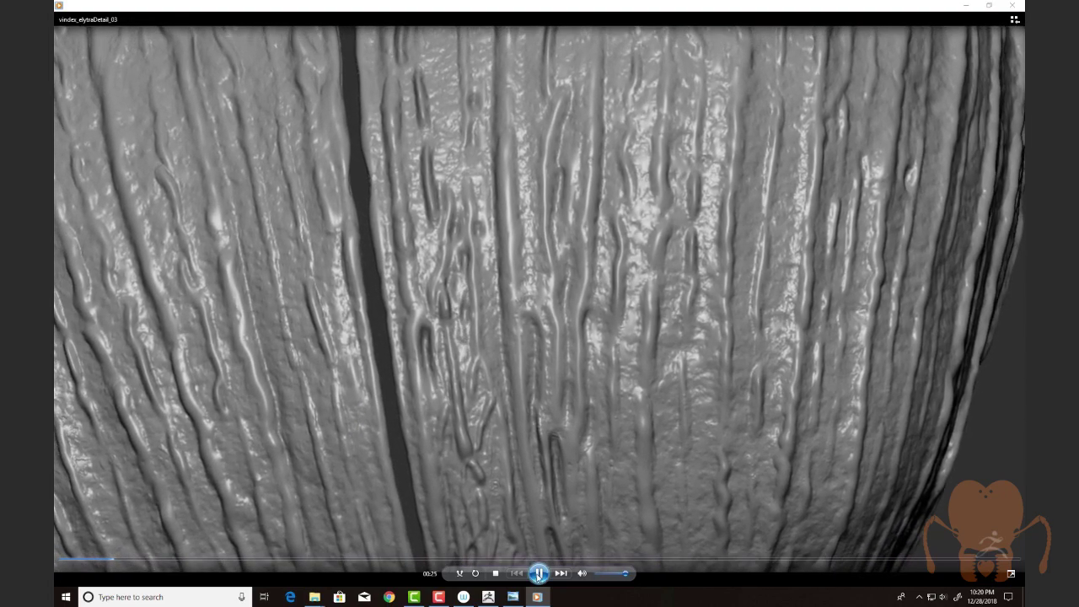
# Step: Pause the video, frame the elytron in ZBrush and apply Mask By Cavity
pyautogui.click(538, 573)
pyautogui.click(488, 596)
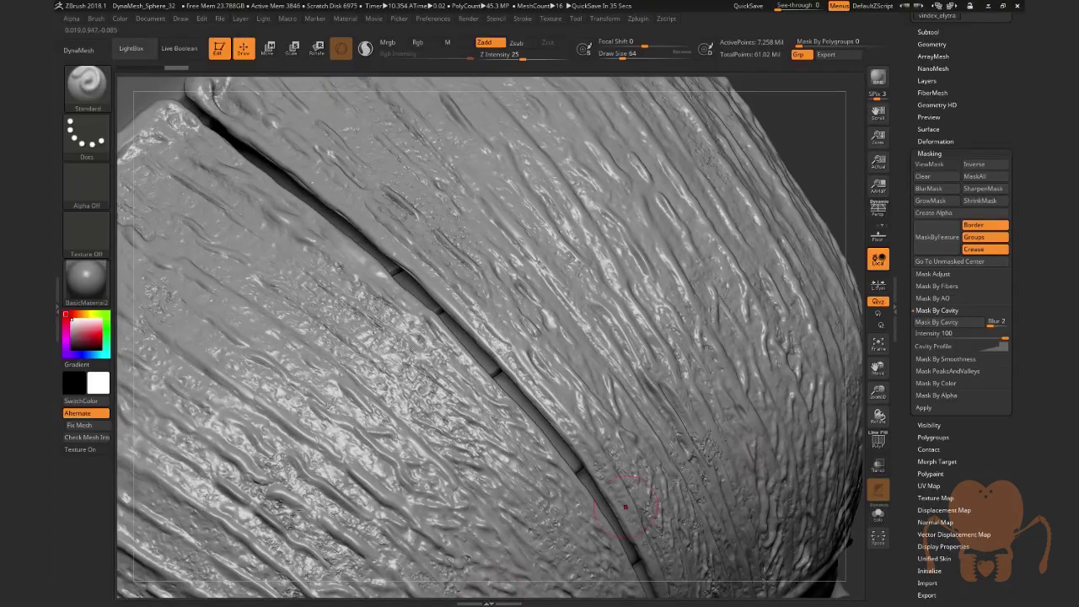
pyautogui.moveTo(877, 392); pyautogui.dragTo(881, 411)
pyautogui.moveTo(878, 368); pyautogui.dragTo(839, 324)
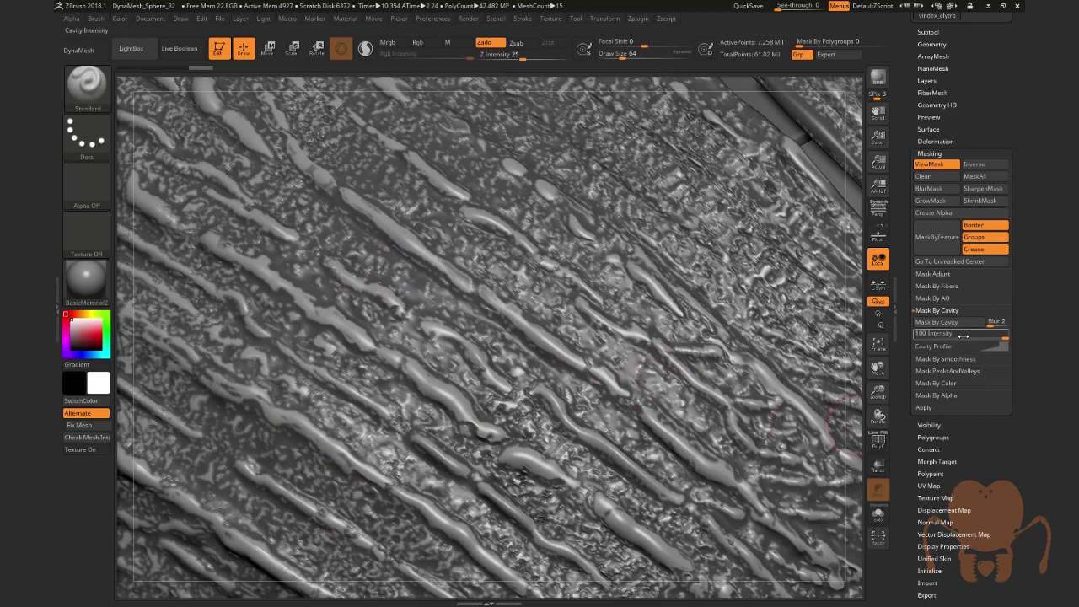
pyautogui.click(950, 322)
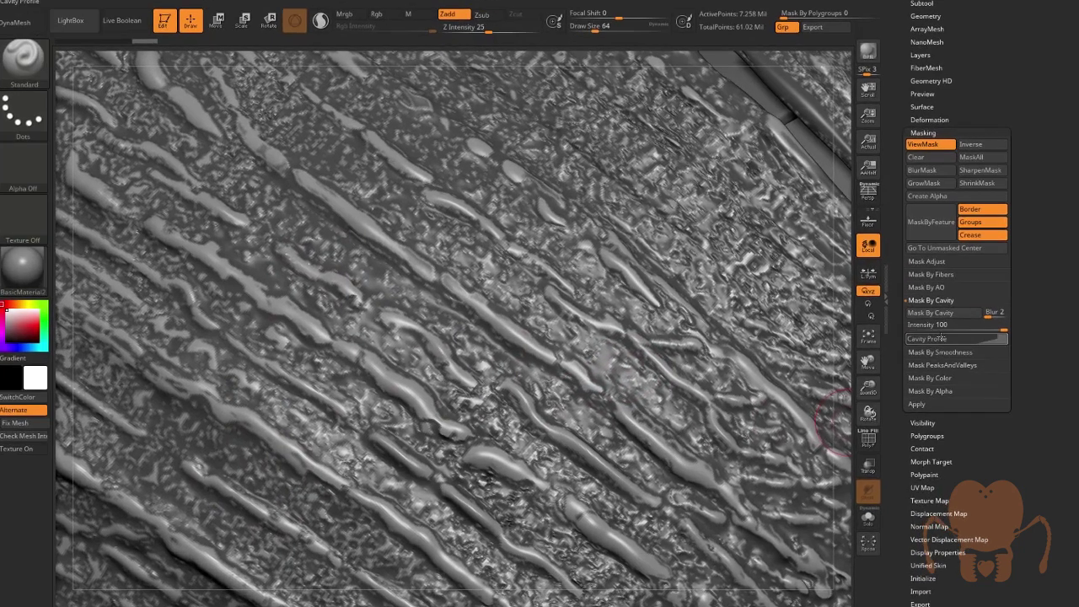
# Step: Reset and reshape the Cavity Profile to rise steeply at its end, then reapply Mask By Cavity
pyautogui.click(933, 346)
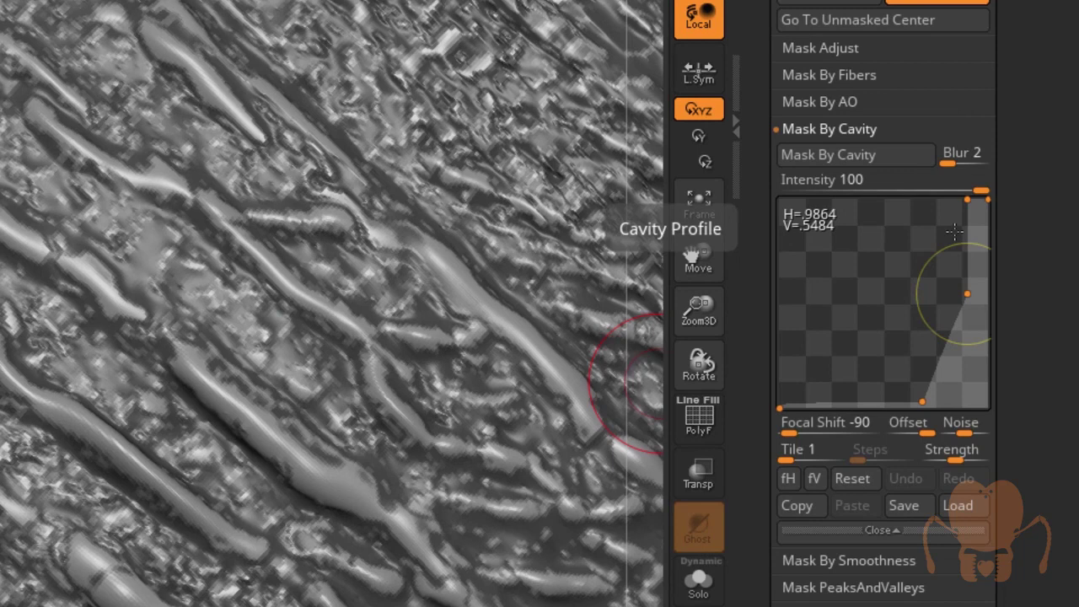
pyautogui.moveTo(923, 393); pyautogui.dragTo(854, 406)
pyautogui.moveTo(965, 371); pyautogui.dragTo(967, 331)
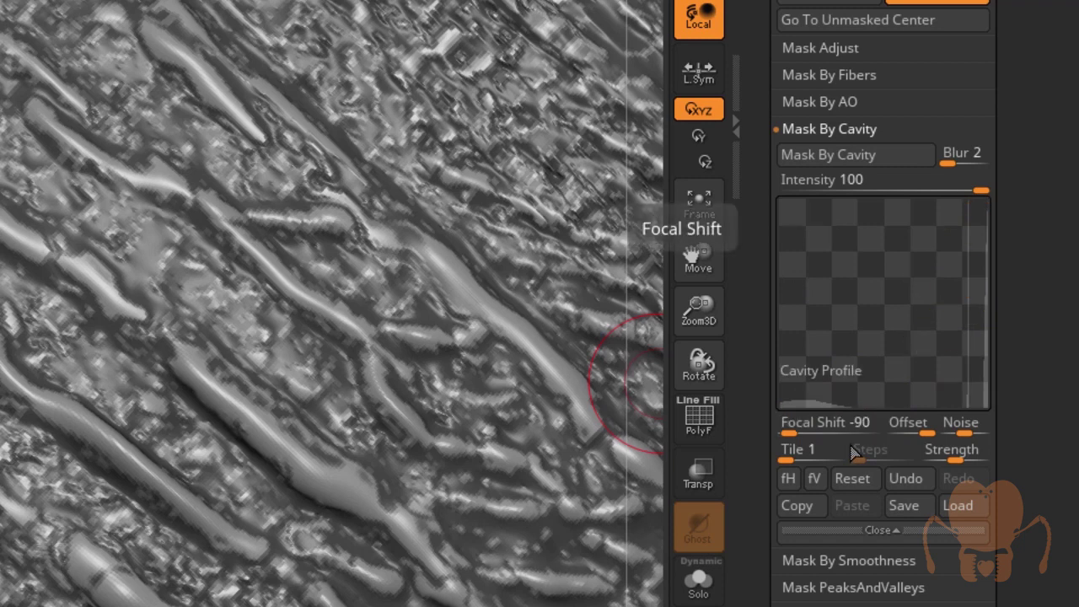
pyautogui.click(877, 486)
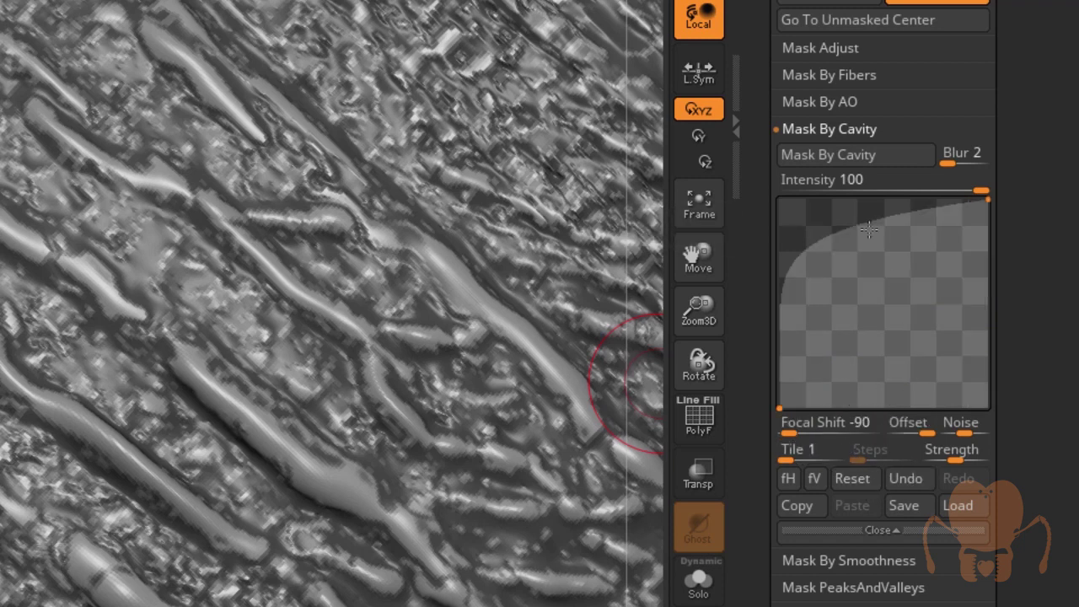
pyautogui.moveTo(945, 278)
pyautogui.mouseDown()
pyautogui.moveTo(927, 263)
pyautogui.moveTo(943, 278)
pyautogui.mouseUp()
pyautogui.click(859, 384)
pyautogui.moveTo(855, 381); pyautogui.dragTo(847, 373)
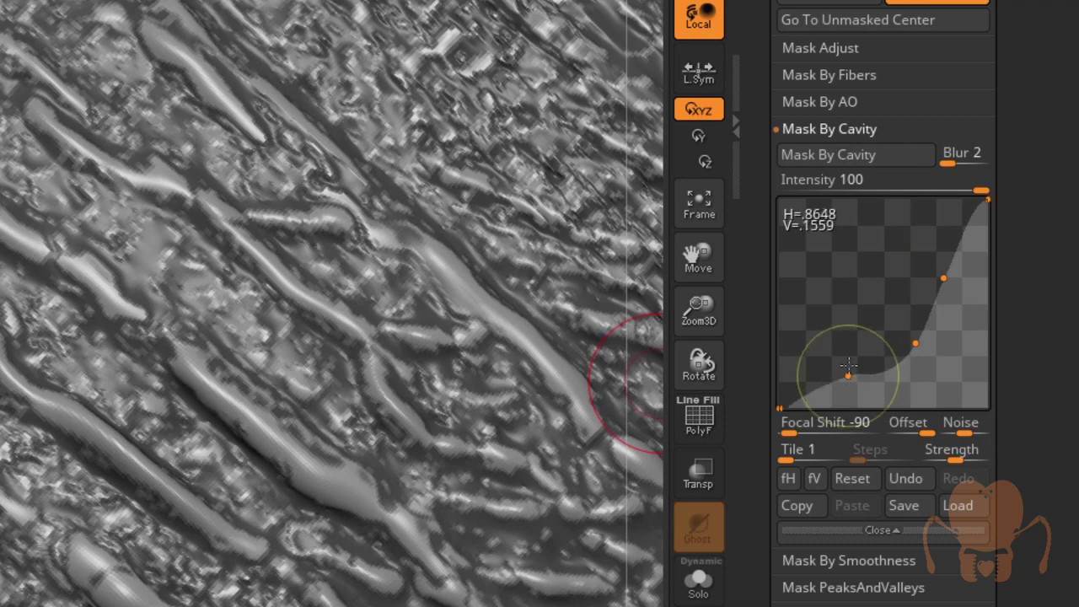
pyautogui.click(833, 154)
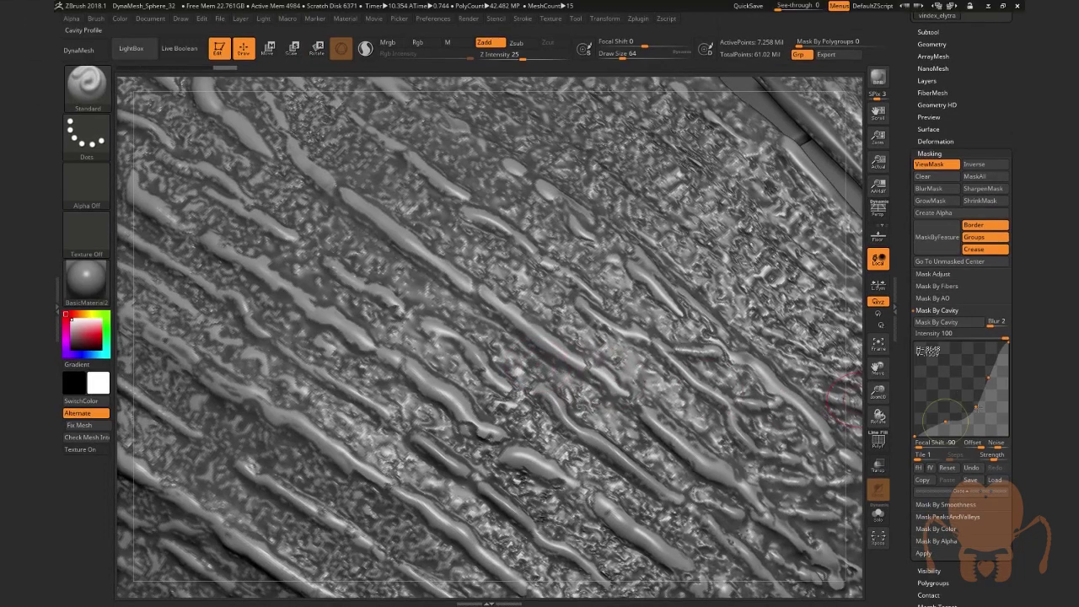
pyautogui.moveTo(976, 406); pyautogui.dragTo(984, 417)
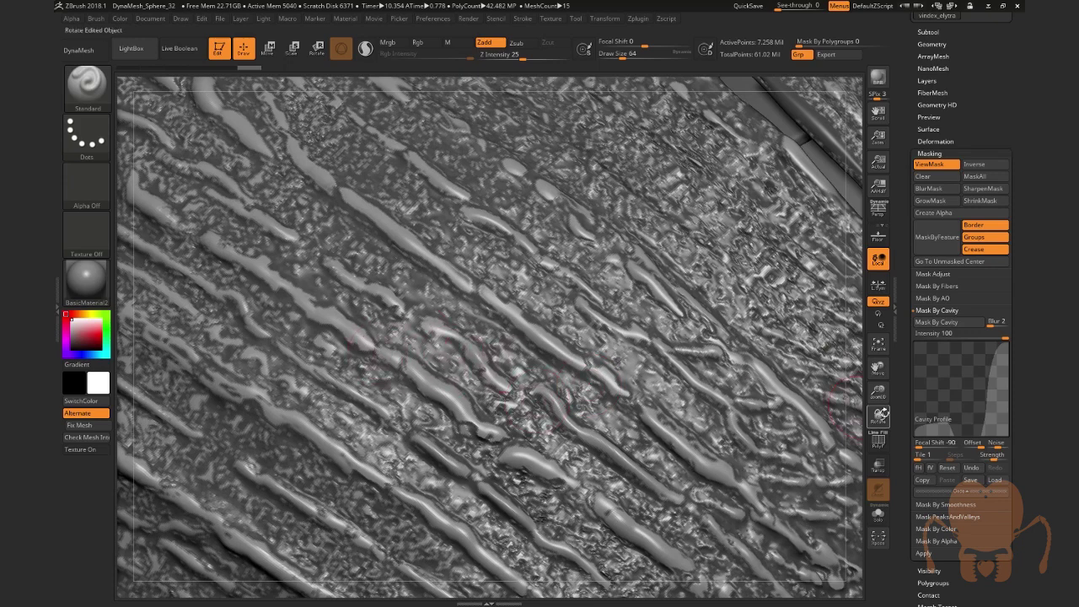
# Step: Mask the elytra by smoothness and rotate back to view the seam
pyautogui.click(932, 504)
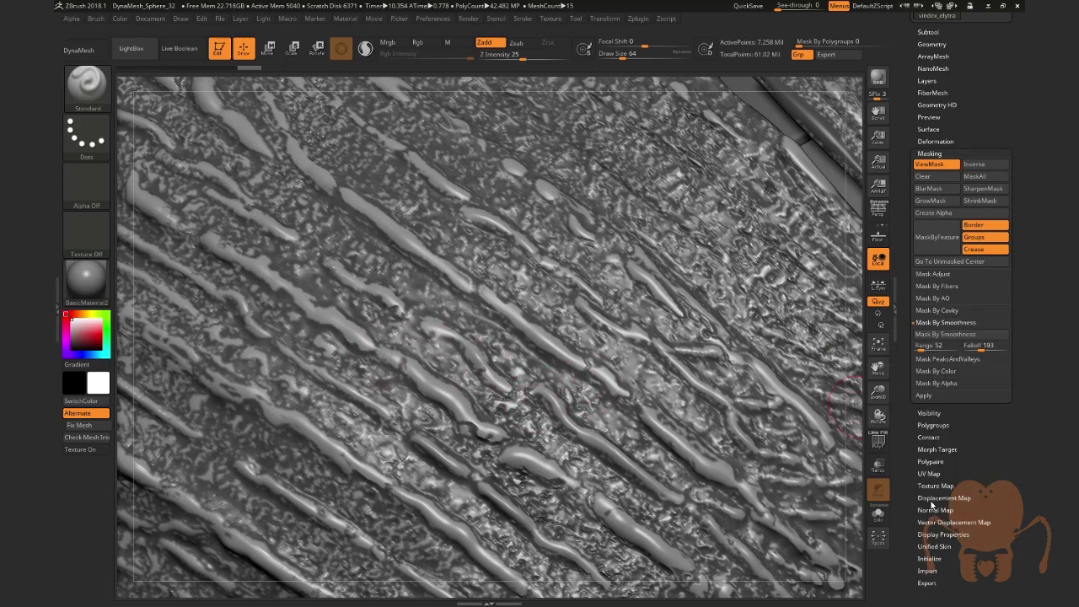
pyautogui.click(924, 335)
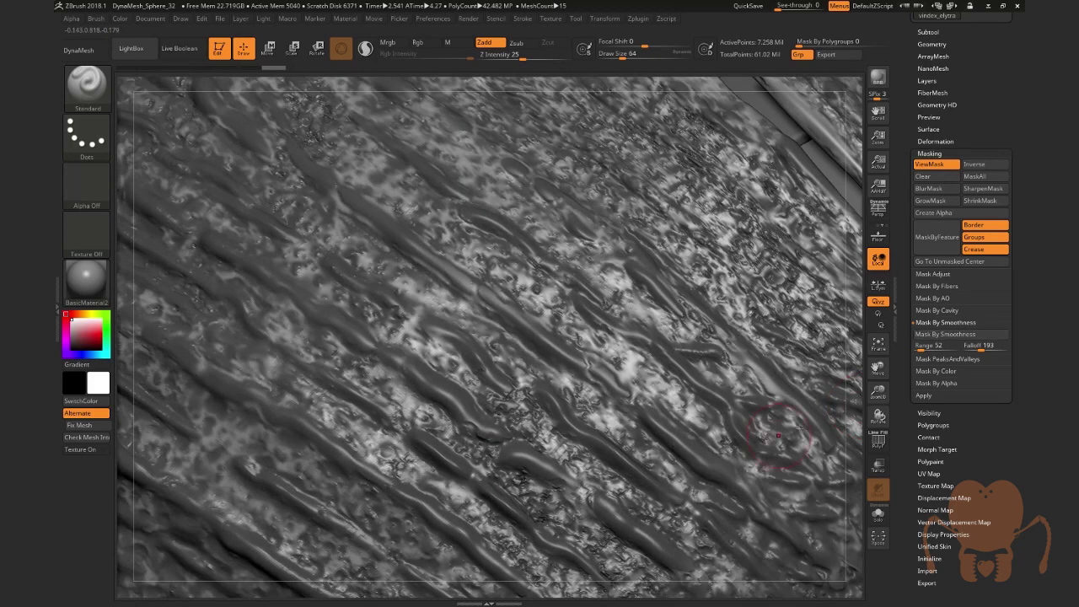
pyautogui.moveTo(843, 413); pyautogui.dragTo(620, 399)
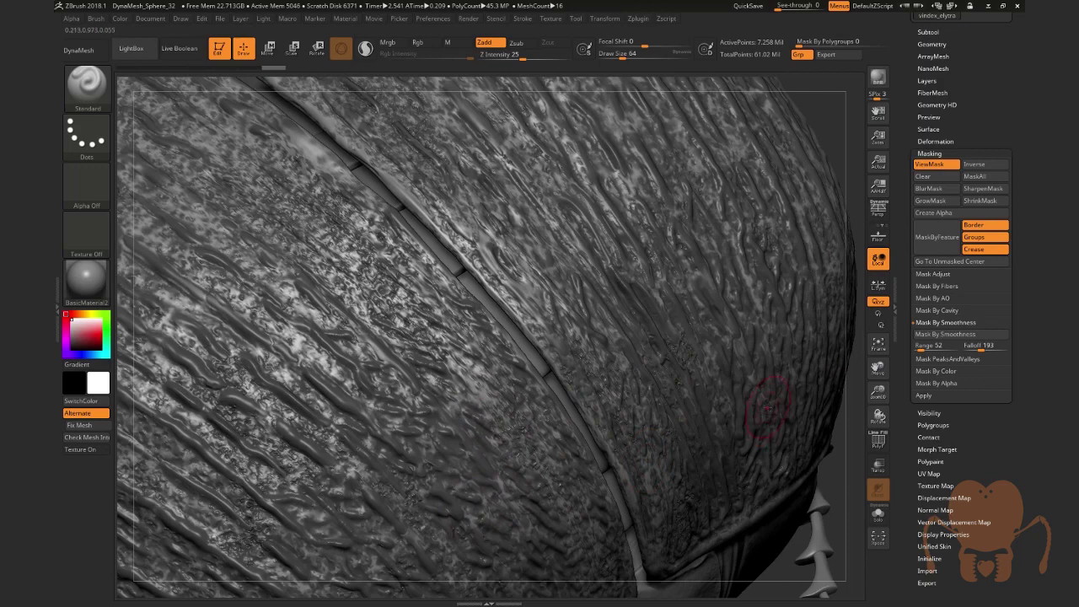
# Step: Compare the masked and bare surface, set Mask PeaksAndValleys (PVRange 20, PVCoverage 25), and hide the mask
pyautogui.hotkey('ctrl', 'shift', 'a')
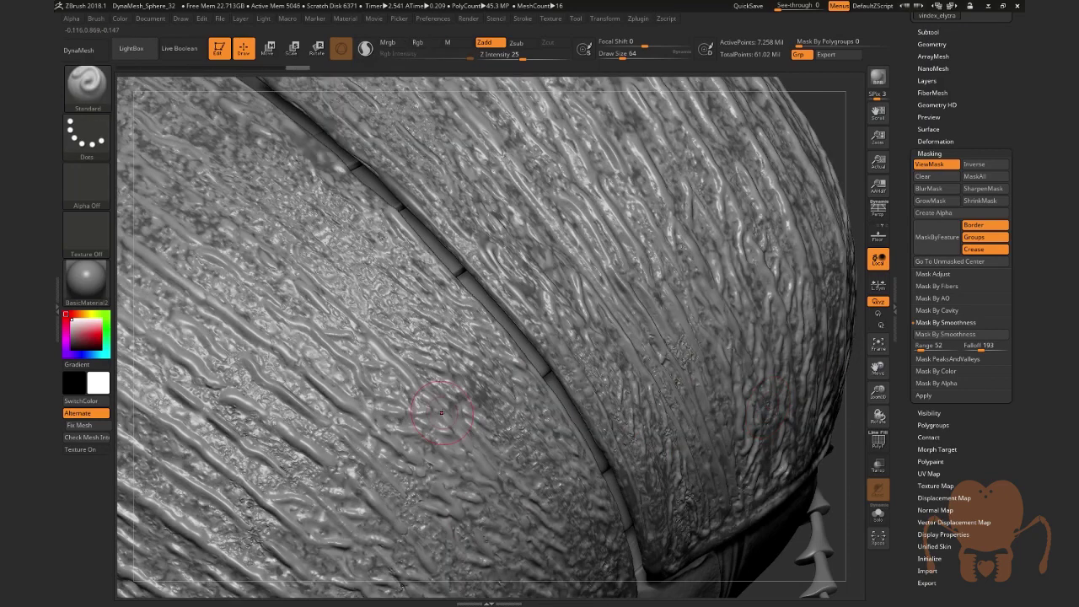
pyautogui.hotkey('ctrl', 'z')
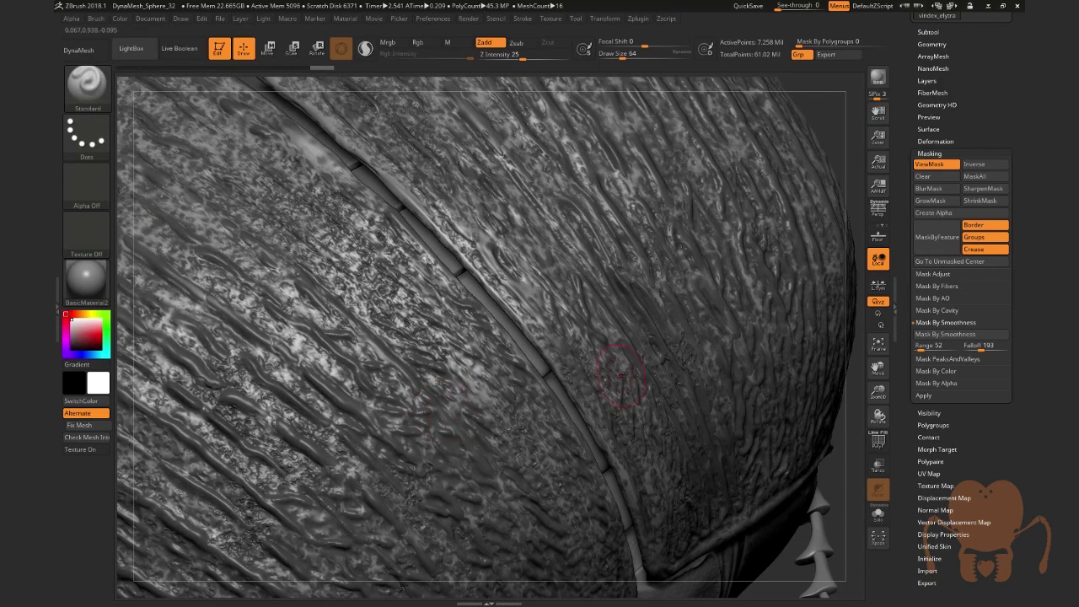
pyautogui.click(960, 358)
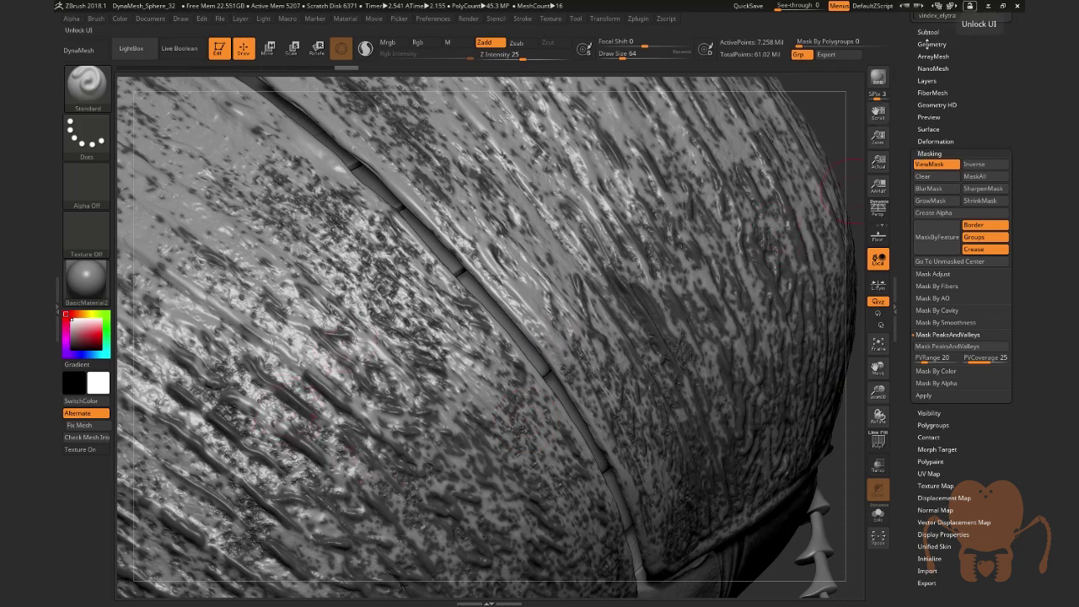
pyautogui.hotkey('ctrl', 'h')
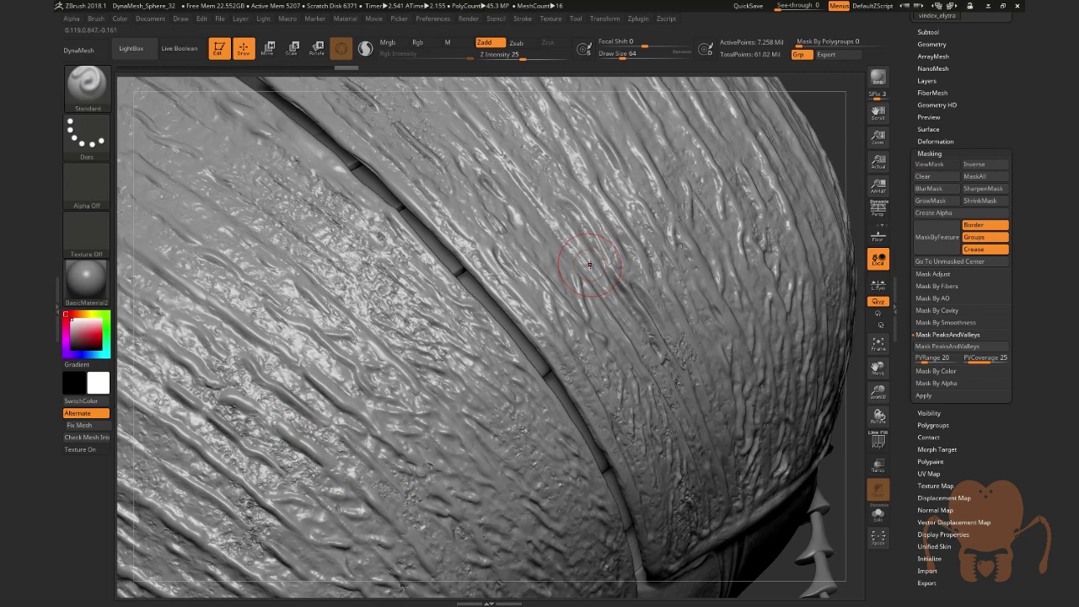
# Step: Minimize ZBrush and watch vindex_elytraDetail_03 until pausing it at 4:20
pyautogui.click(988, 6)
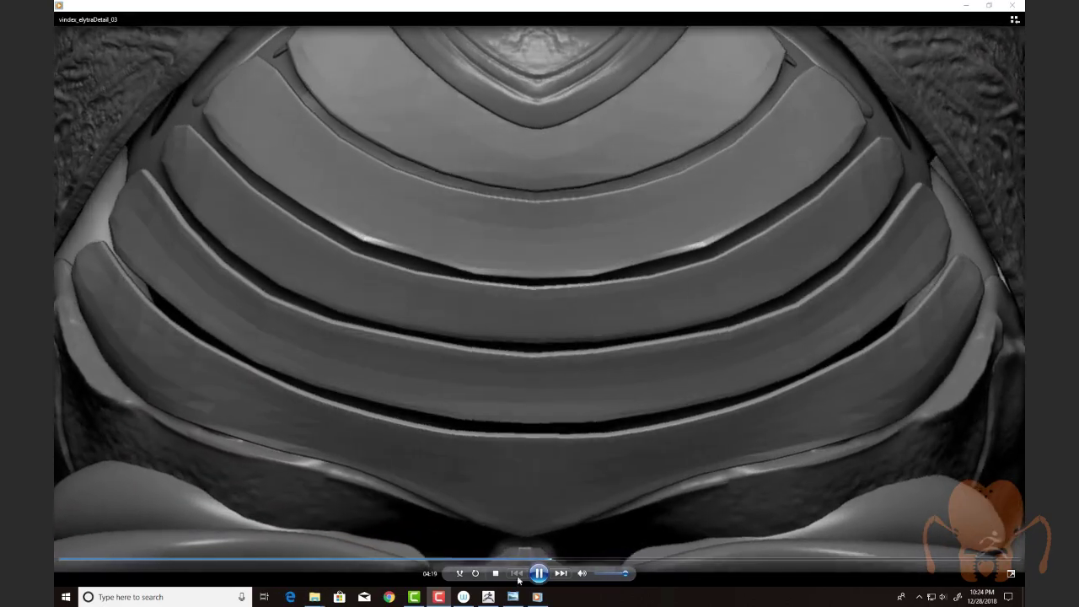
pyautogui.click(538, 573)
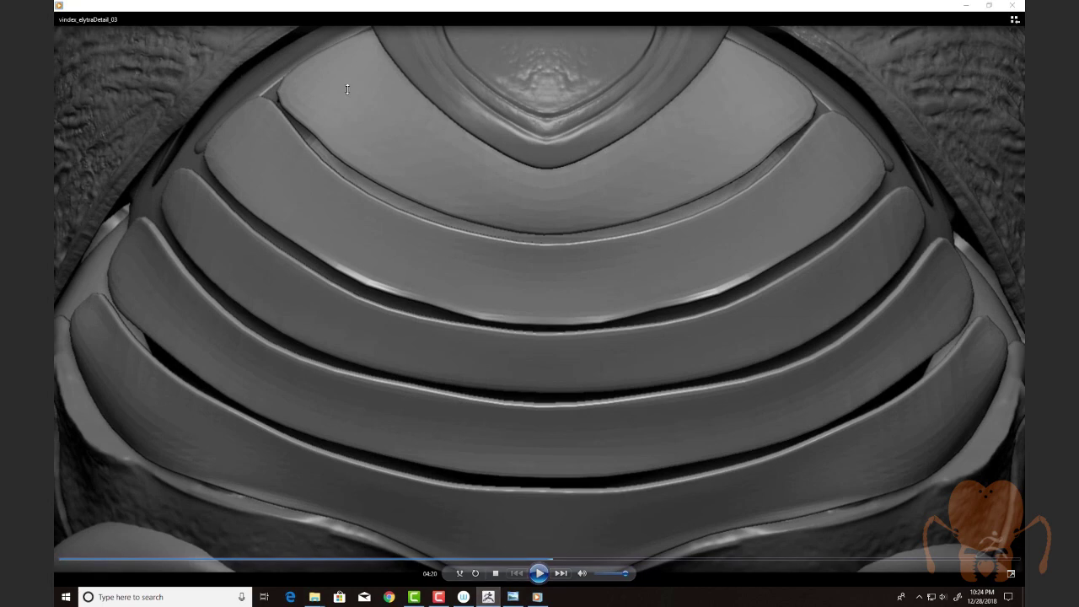
# Step: Bring ZBrush back maximized and drop the mesh one subdivision level in Tool > Geometry
pyautogui.click(488, 596)
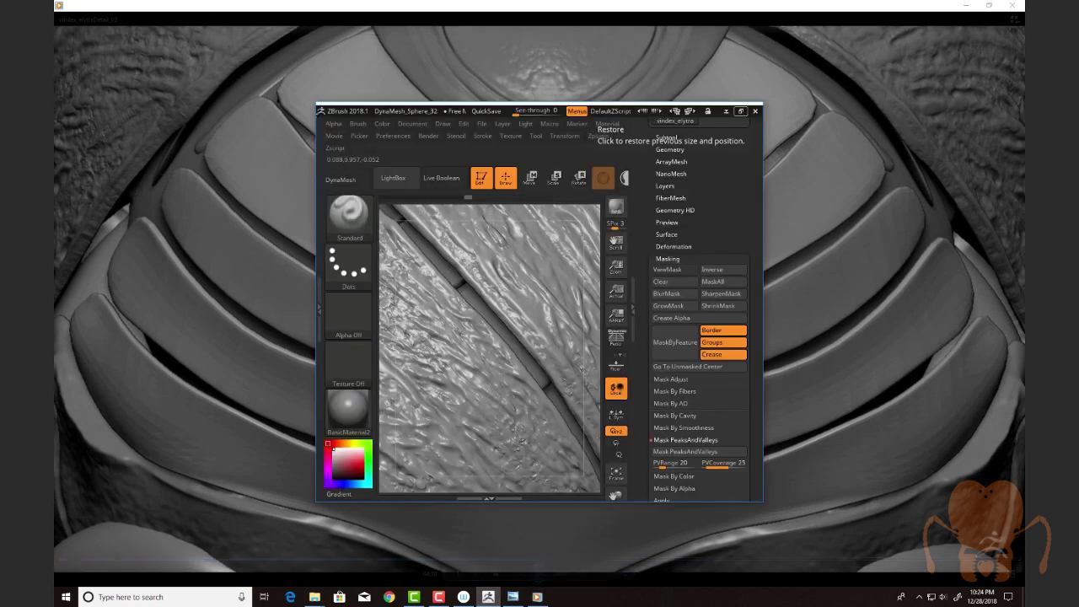
pyautogui.click(740, 110)
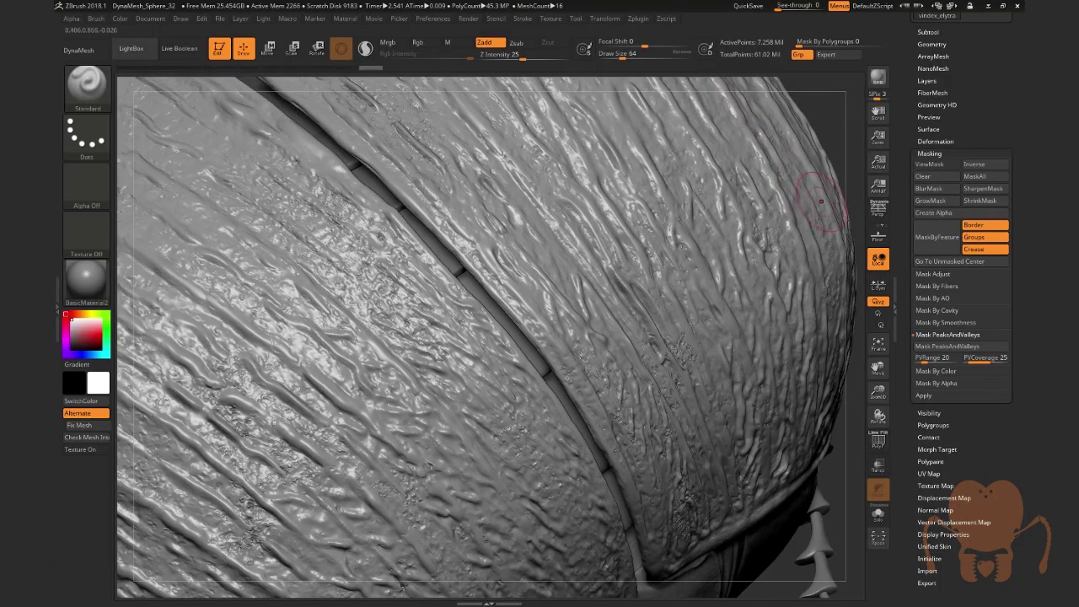
pyautogui.click(931, 44)
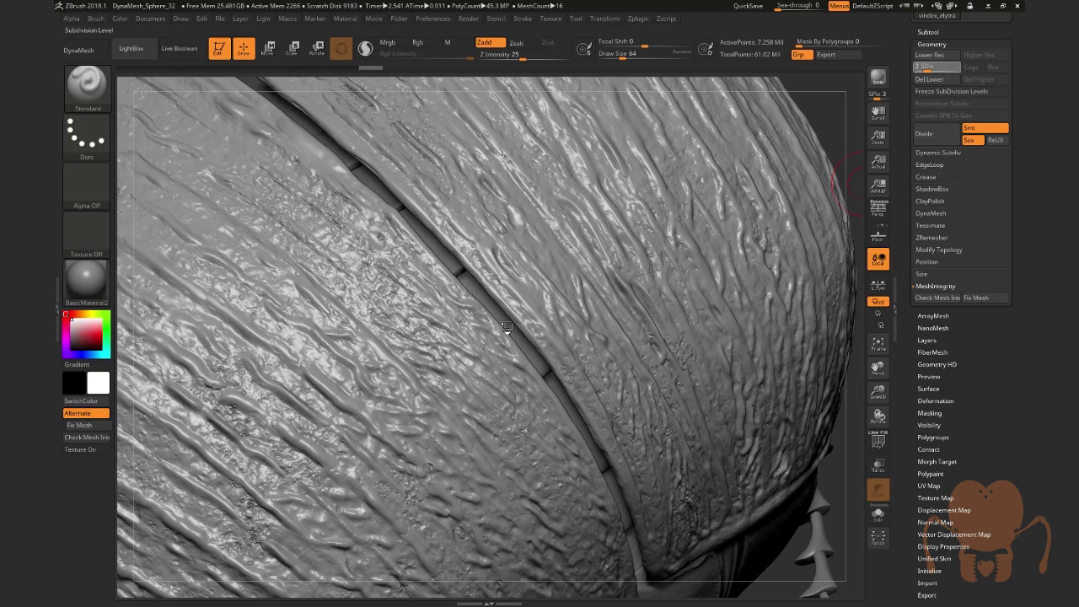
pyautogui.hotkey('shift', 'd')
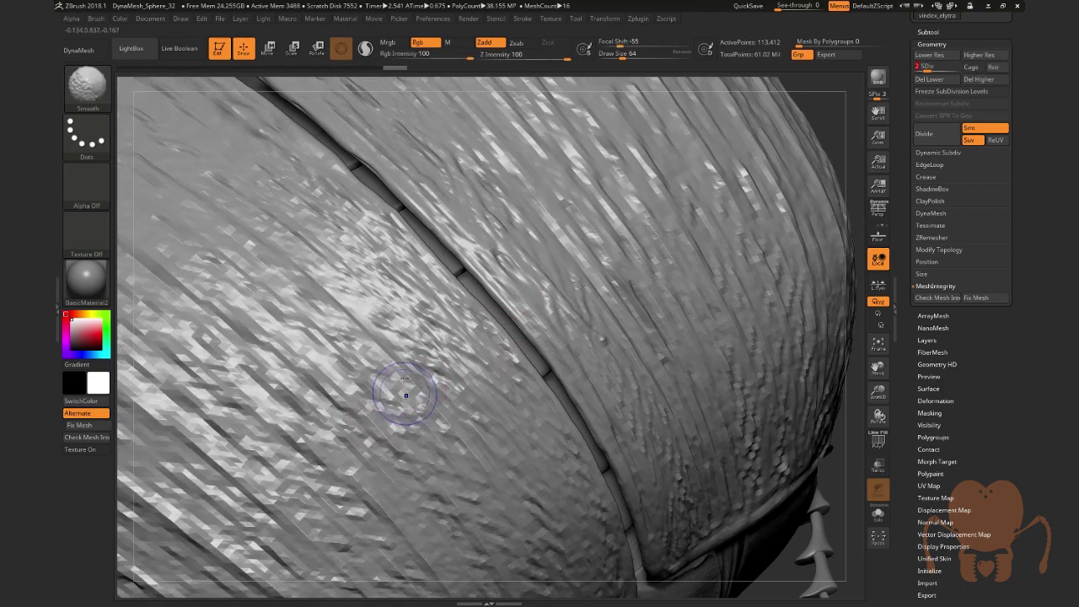
# Step: Set Draw Size to 158 and smooth a patch of the left wing case
pyautogui.moveTo(621, 54); pyautogui.dragTo(632, 54)
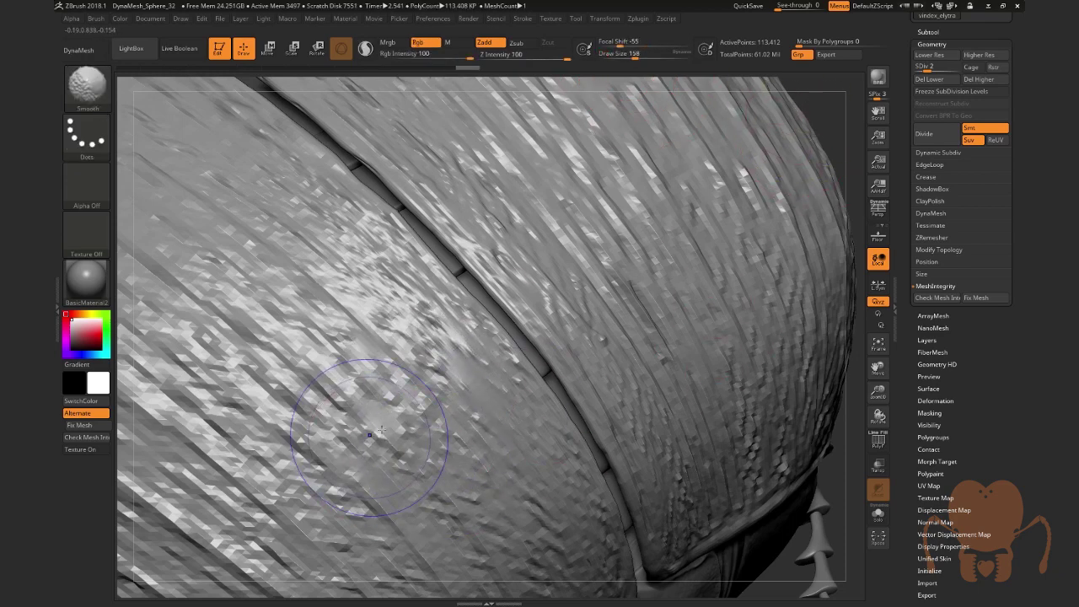
pyautogui.moveTo(349, 409)
pyautogui.keyDown('shift'); pyautogui.mouseDown()
pyautogui.moveTo(437, 476)
pyautogui.moveTo(295, 354)
pyautogui.moveTo(438, 303)
pyautogui.moveTo(392, 537)
pyautogui.mouseUp(); pyautogui.keyUp('shift')
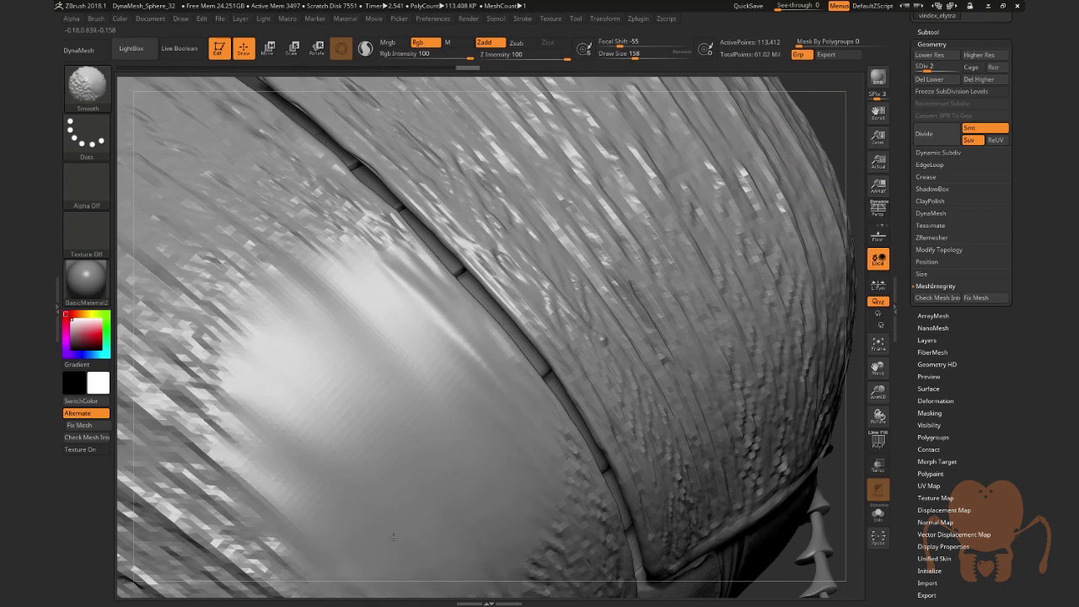
pyautogui.keyDown('shift'); pyautogui.moveTo(285, 526); pyautogui.dragTo(211, 438); pyautogui.keyUp('shift')
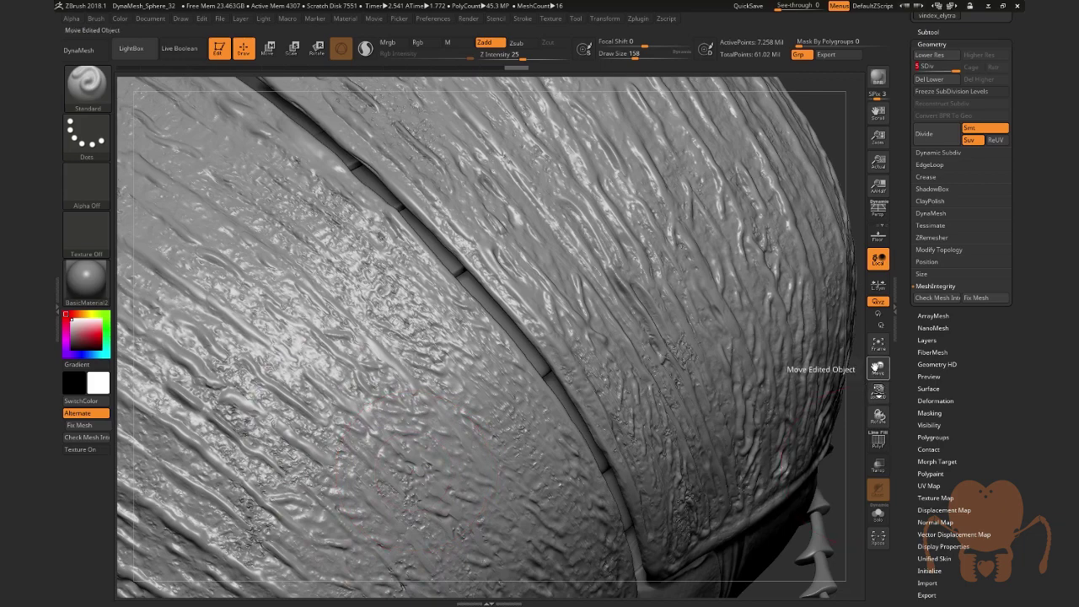
# Step: Zoom along the seam, lower the SDiv level, and smooth a central area of the wing case
pyautogui.moveTo(877, 368); pyautogui.dragTo(879, 371)
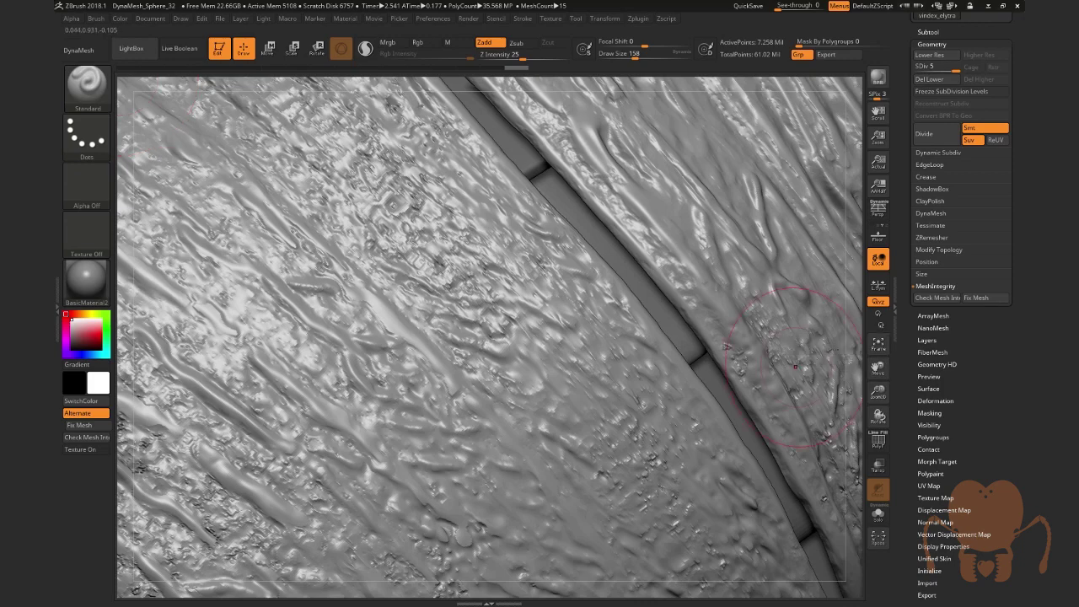
pyautogui.moveTo(877, 368); pyautogui.dragTo(878, 370)
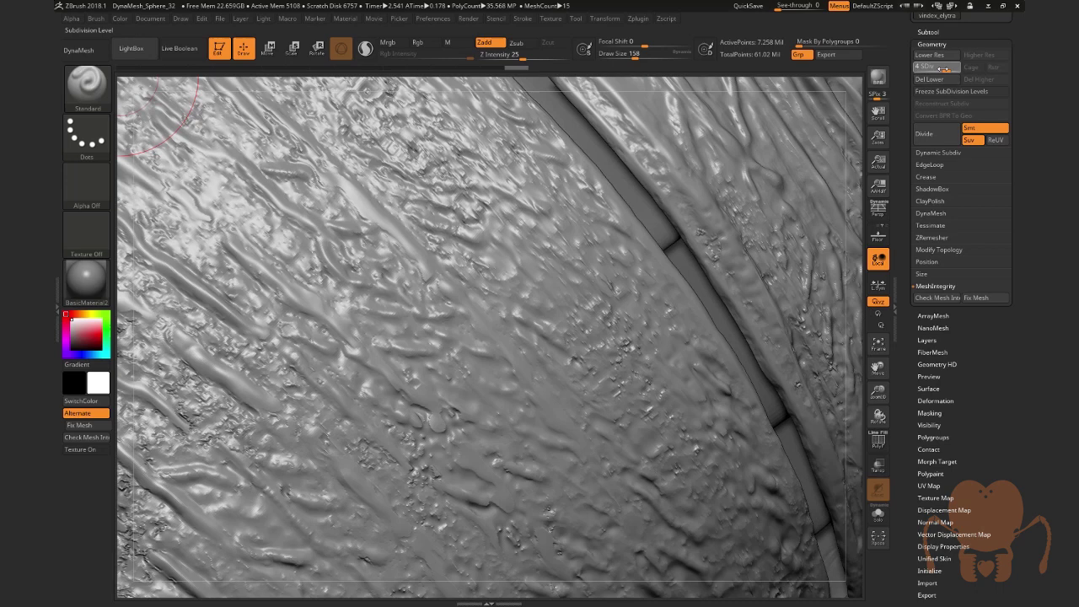
pyautogui.moveTo(942, 68); pyautogui.dragTo(927, 67)
pyautogui.moveTo(433, 348)
pyautogui.keyDown('shift'); pyautogui.mouseDown()
pyautogui.moveTo(422, 410)
pyautogui.moveTo(446, 472)
pyautogui.moveTo(379, 348)
pyautogui.mouseUp(); pyautogui.keyUp('shift')
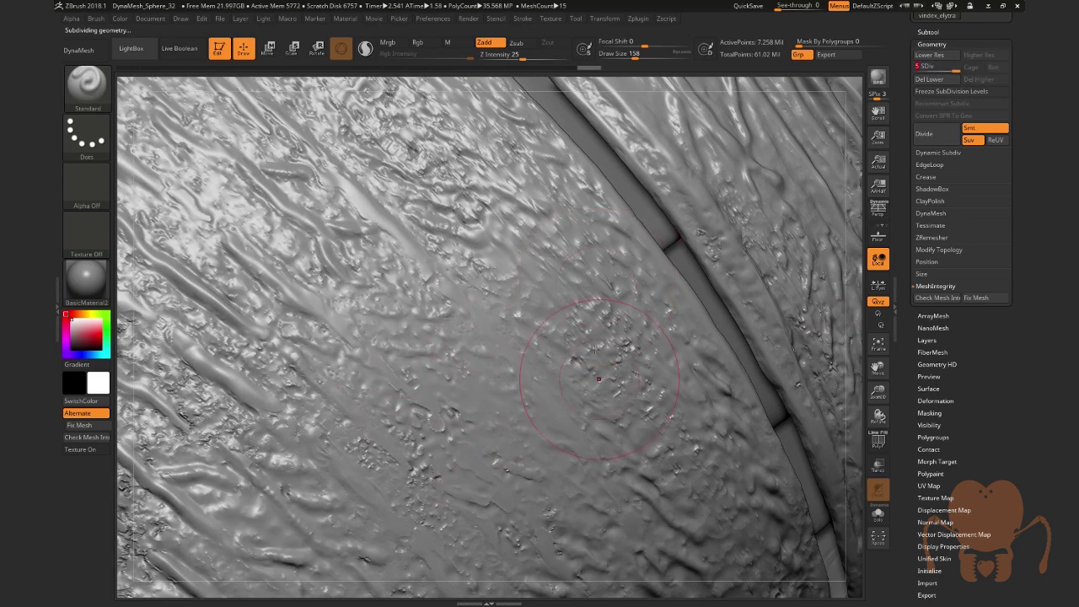
# Step: Zoom out to review the spiked side of the shell, then minimize ZBrush
pyautogui.moveTo(877, 393); pyautogui.dragTo(799, 366)
pyautogui.moveTo(785, 402); pyautogui.dragTo(810, 419)
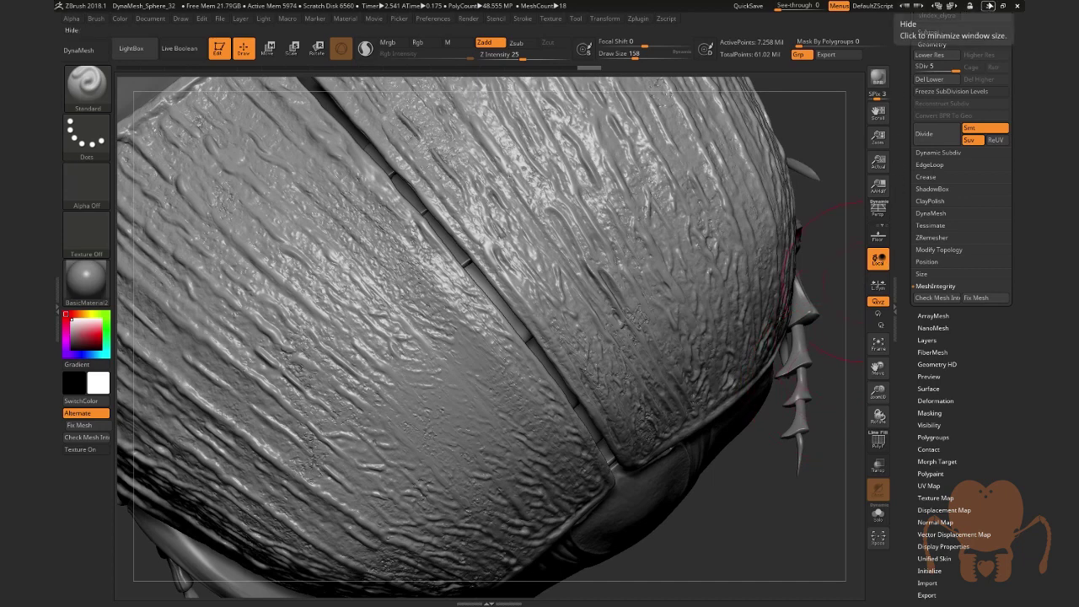
pyautogui.click(987, 6)
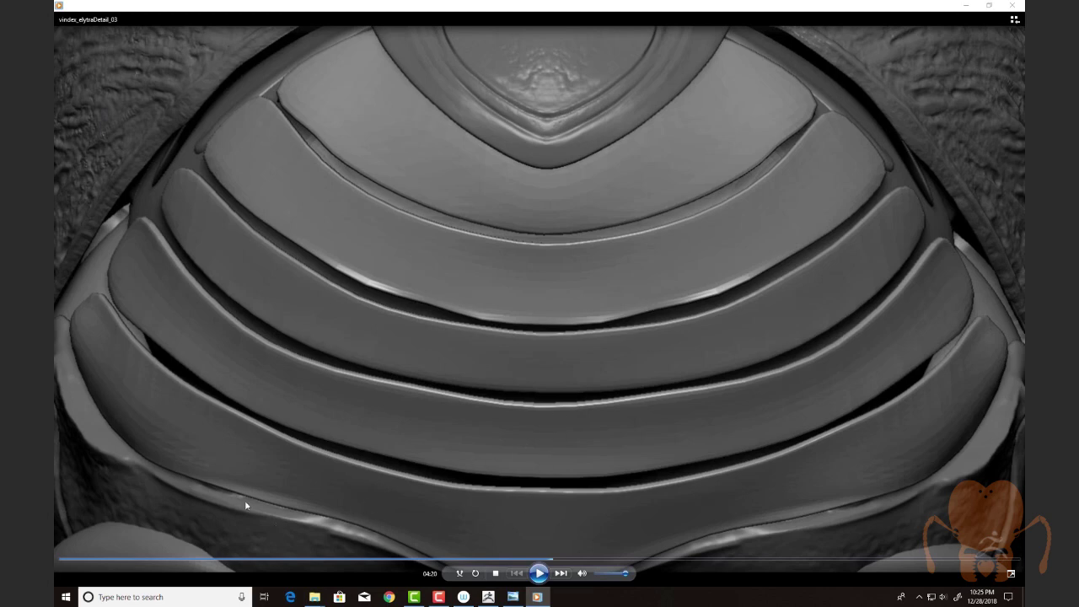
# Step: Play the elytra video to 04:39 on the abdomen plates, then bring up reference photo IMG_7076
pyautogui.click(540, 574)
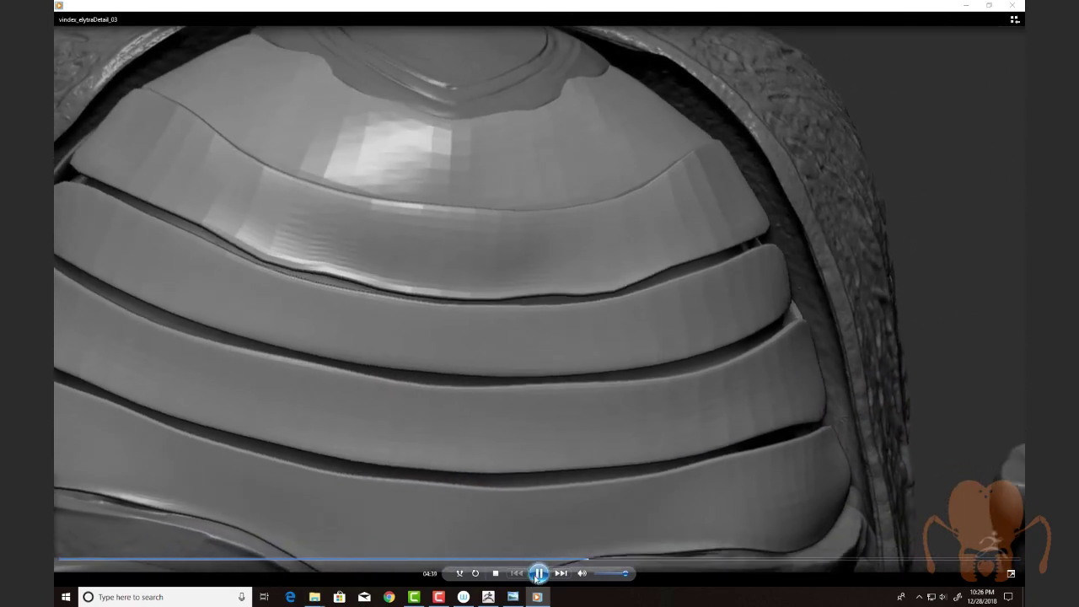
pyautogui.click(539, 573)
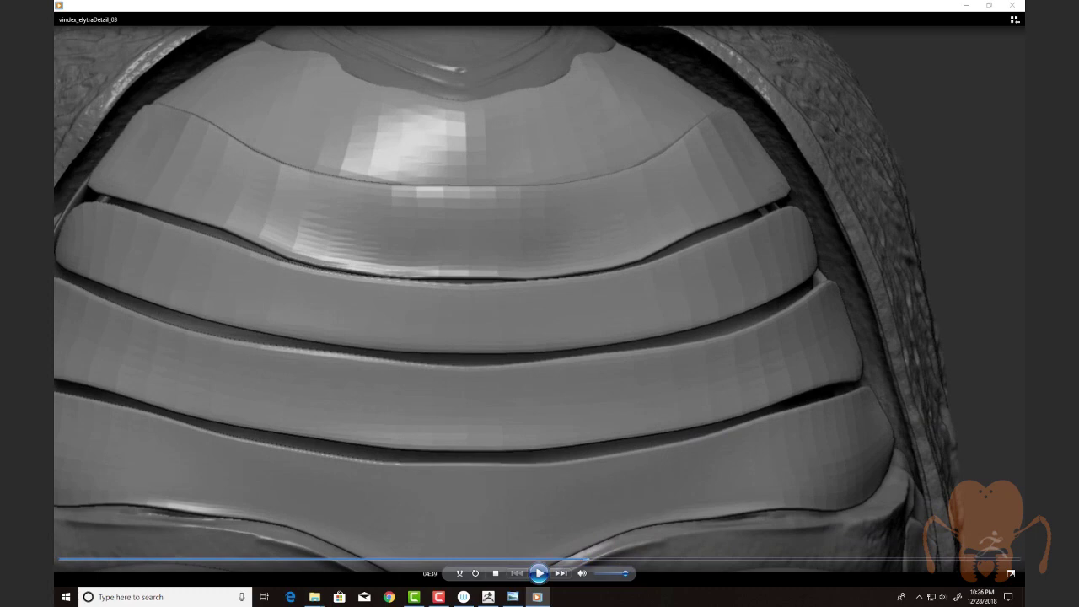
pyautogui.hotkey('alt', 'Tab')
# Step: Zoom into IMG_7076 and pan across the legs, red hairs and dark spike, then return to the video
pyautogui.scroll(4, 625, 182)
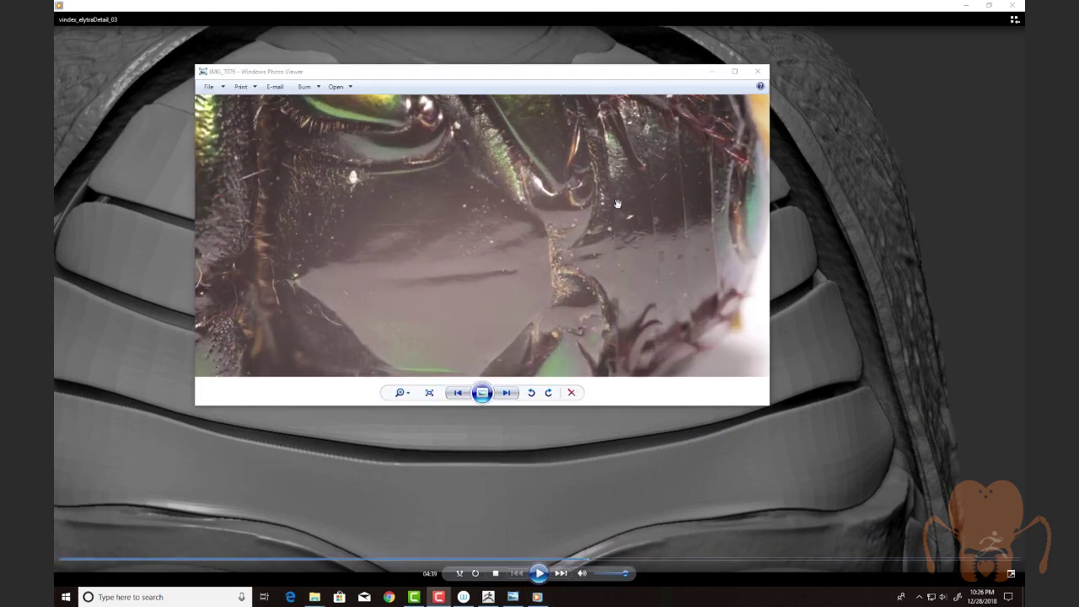
pyautogui.moveTo(627, 209); pyautogui.dragTo(569, 224)
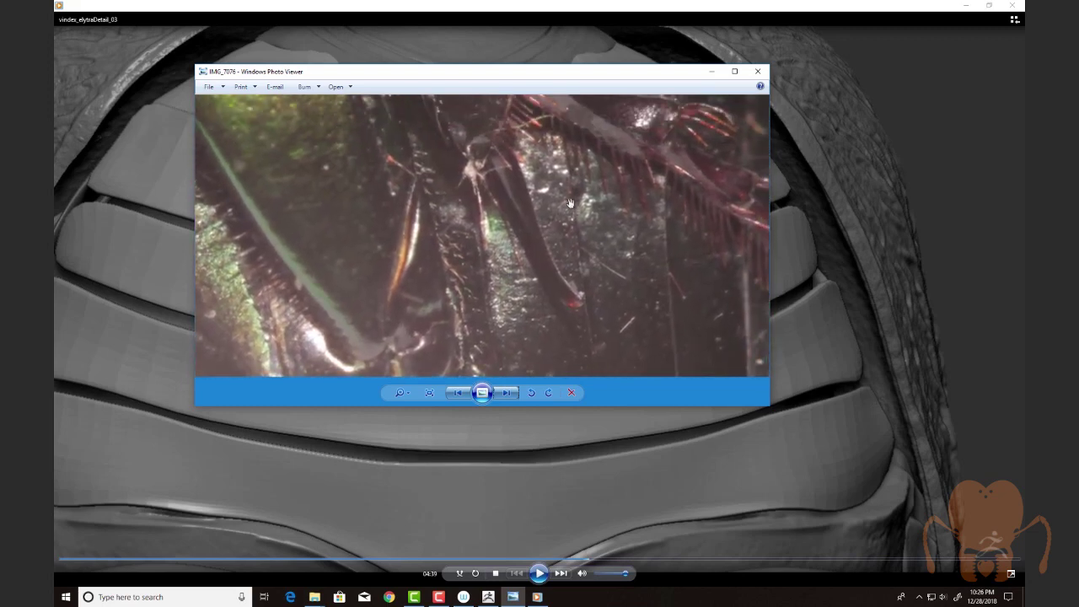
pyautogui.moveTo(493, 290); pyautogui.dragTo(480, 173)
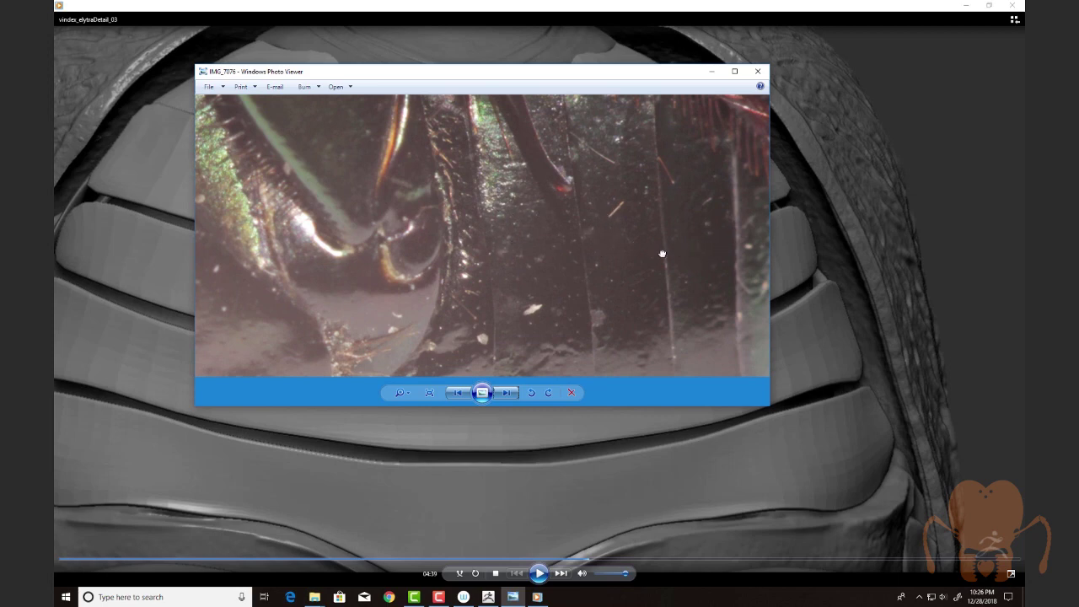
pyautogui.moveTo(663, 254); pyautogui.dragTo(578, 249)
pyautogui.moveTo(278, 128); pyautogui.dragTo(431, 207)
pyautogui.moveTo(558, 235); pyautogui.dragTo(494, 163)
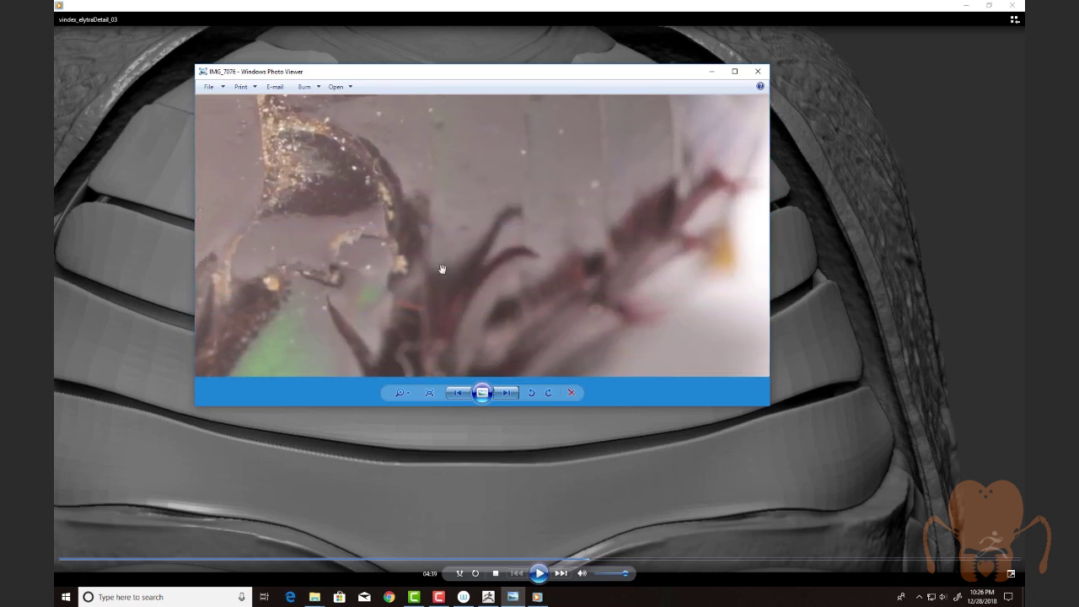
pyautogui.hotkey('alt', 'Tab')
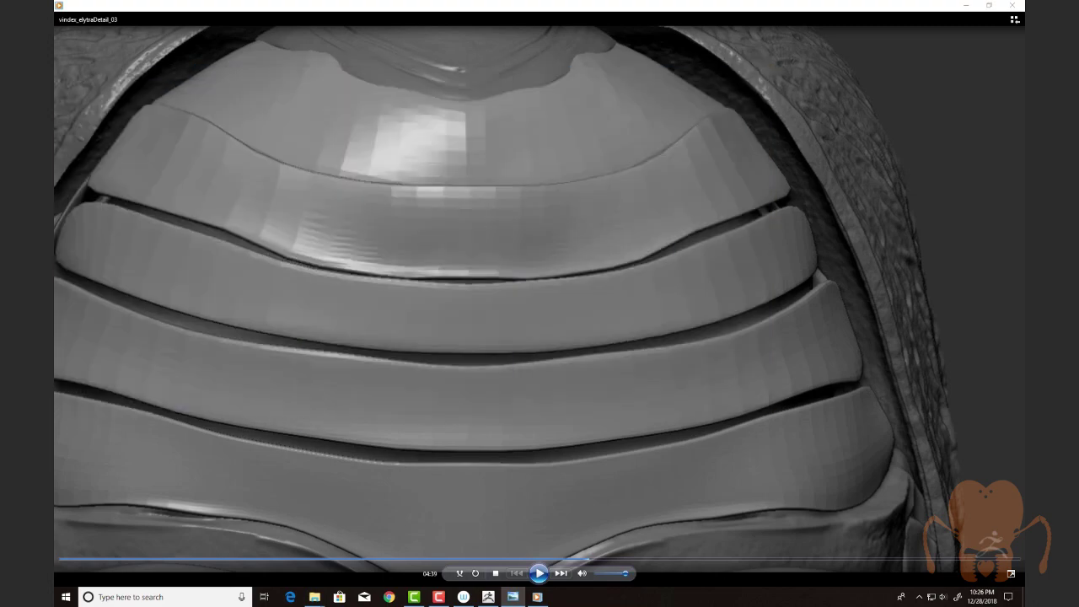
# Step: Play the sculpt video on to 05:16, pausing on the abdomen plates beside the leg
pyautogui.click(539, 573)
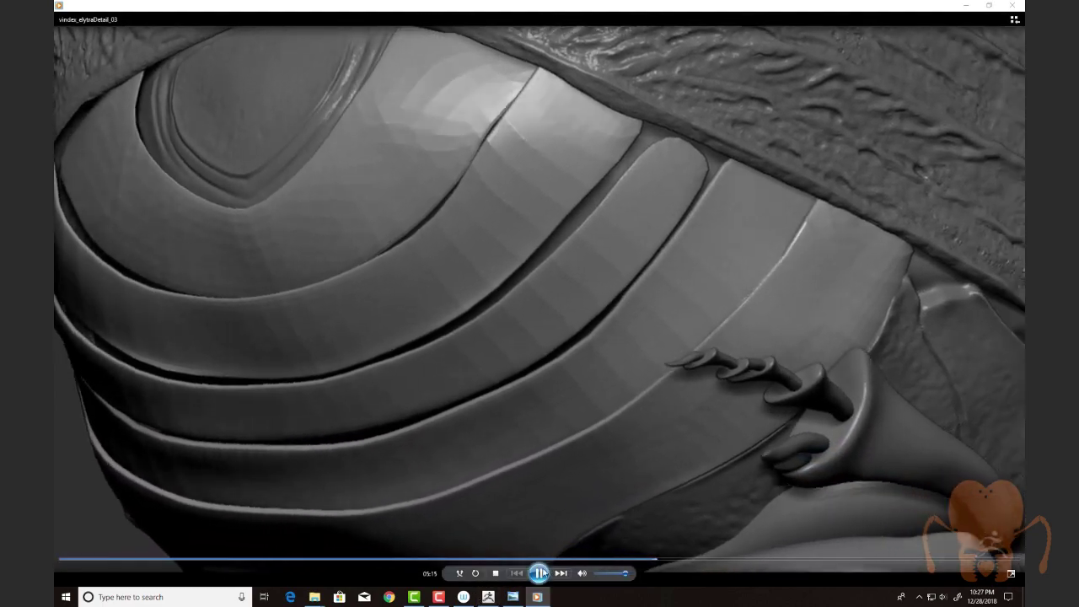
pyautogui.press('space')
# Step: Bring IMG_7076 back and pan the zoomed photo to the leg and abdomen edge
pyautogui.hotkey('alt', 'Tab')
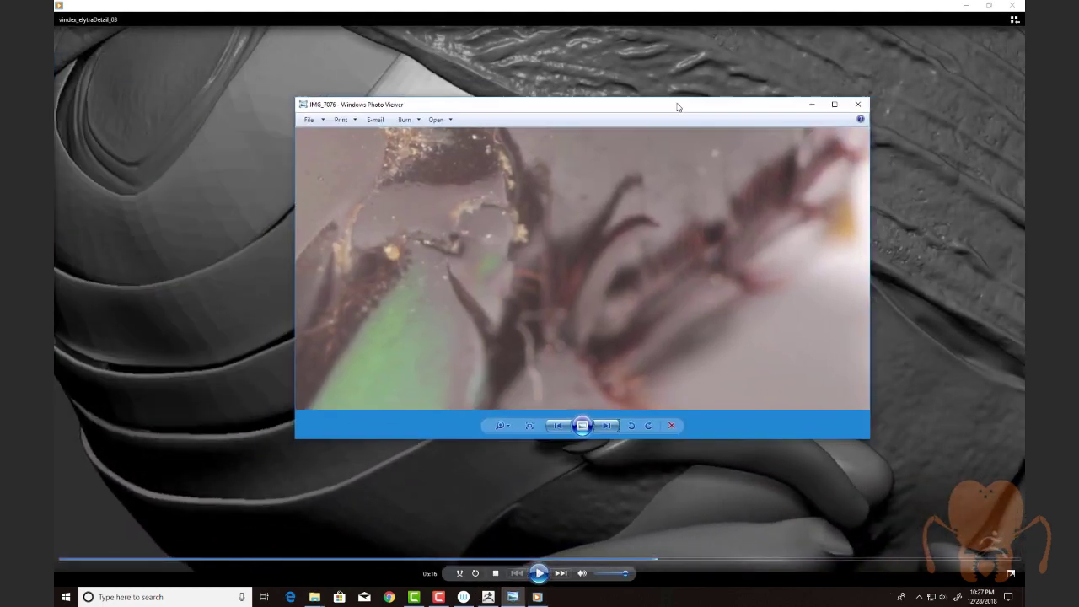
pyautogui.moveTo(502, 309); pyautogui.dragTo(598, 310)
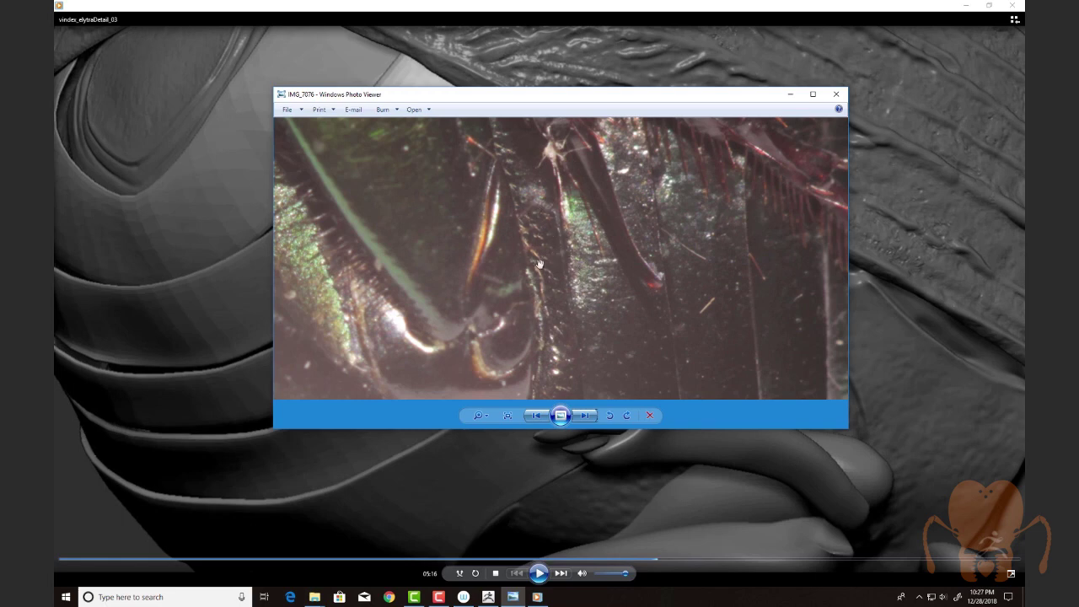
pyautogui.moveTo(602, 251); pyautogui.dragTo(555, 323)
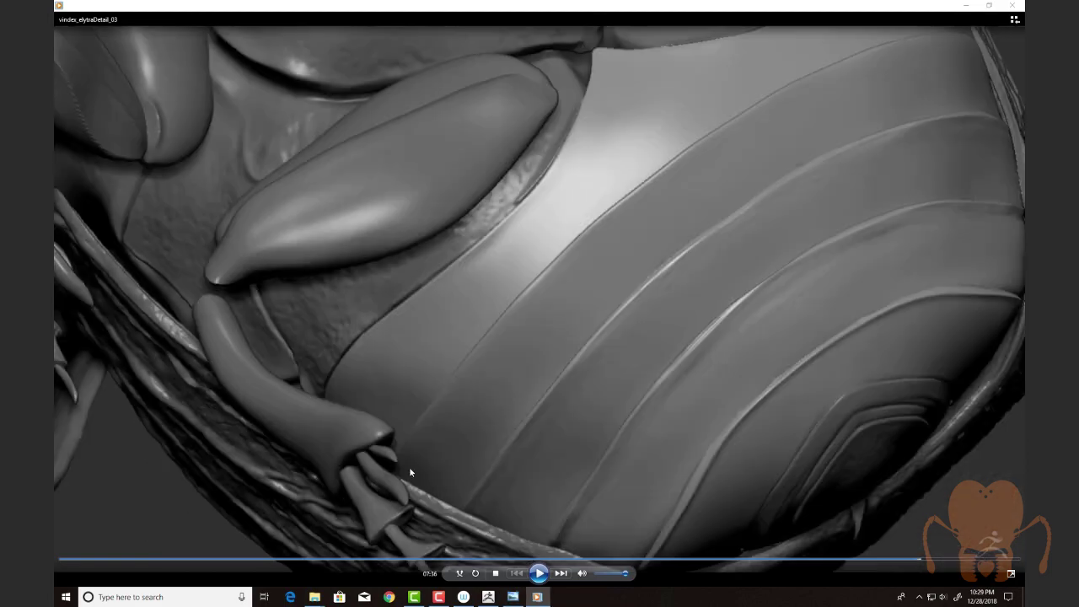
# Step: Resume the elytra video and let the playlist advance to vindex_midLeg_01
pyautogui.click(539, 572)
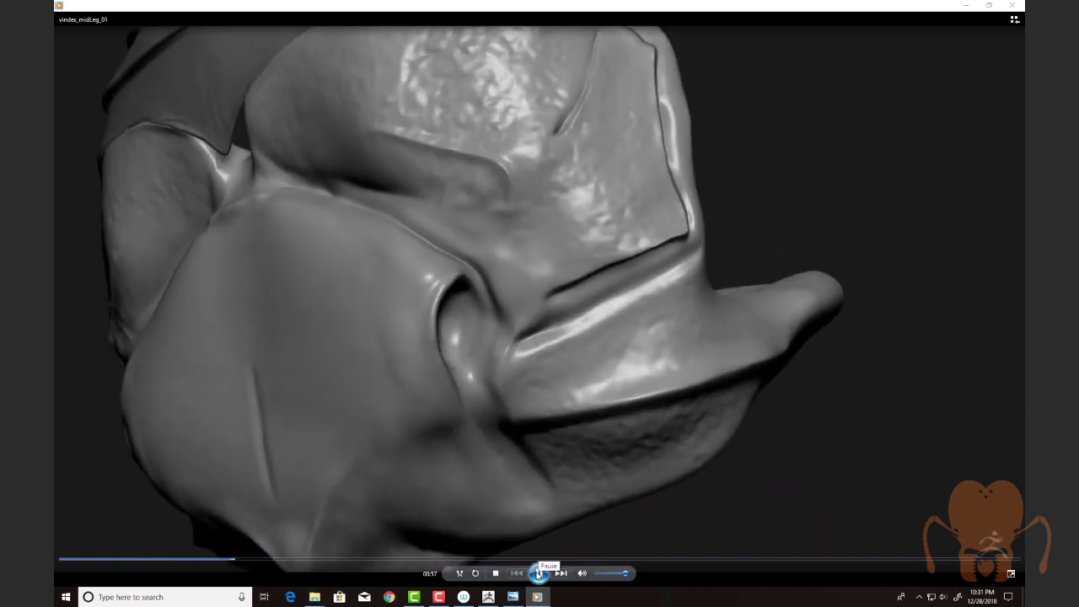
# Step: Pause the midLeg video at 00:57 and centre reference photo IMG_7078 over it
pyautogui.click(539, 573)
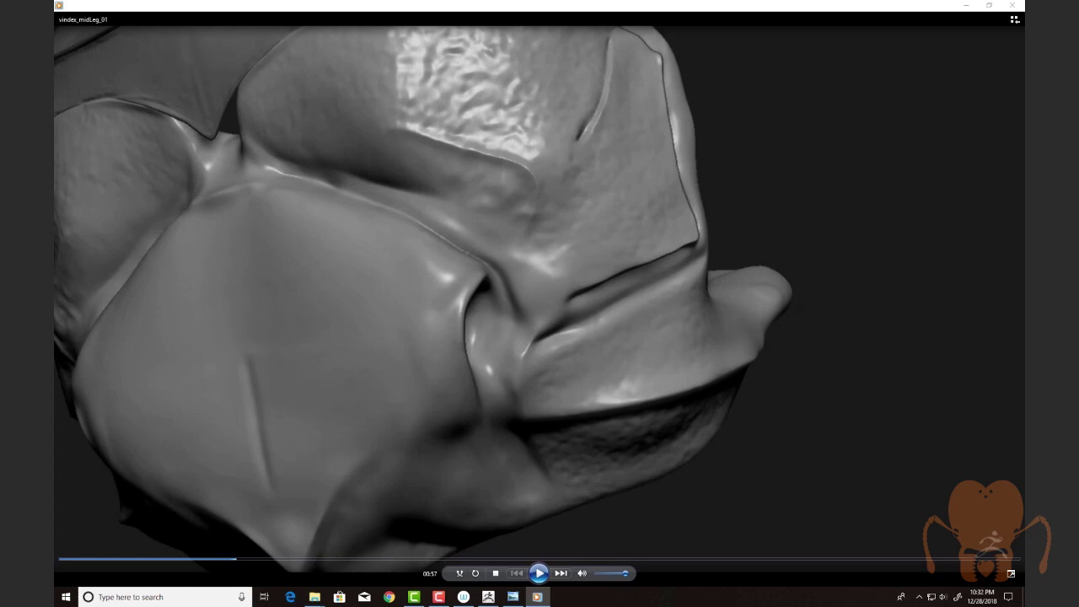
pyautogui.click(513, 596)
pyautogui.moveTo(545, 154); pyautogui.dragTo(616, 122)
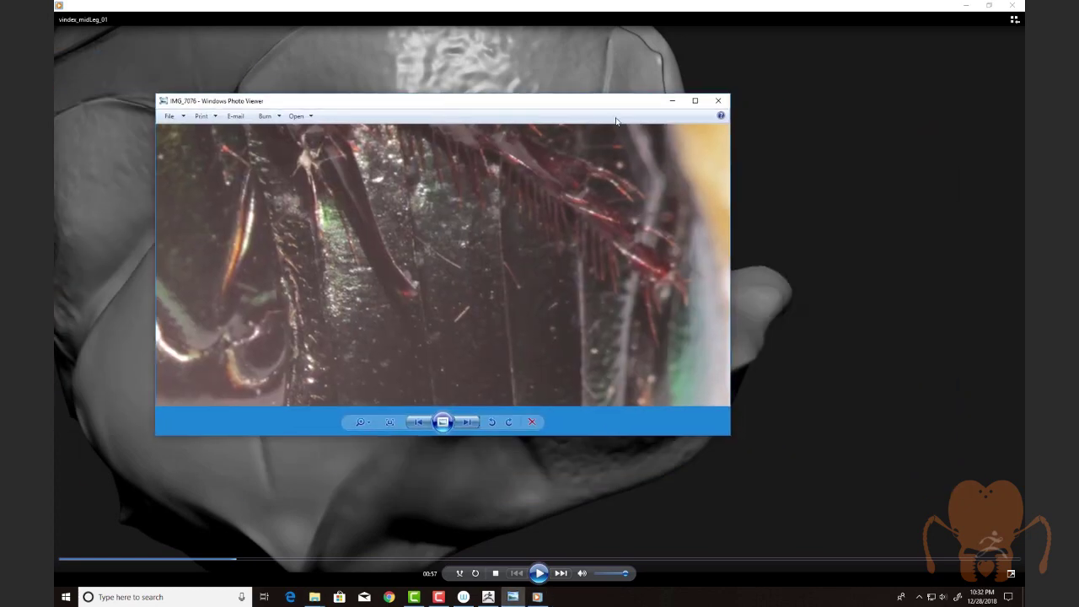
# Step: Maximize the IMG_7078 photo to see the whole image, then minimize it back to the video
pyautogui.click(694, 102)
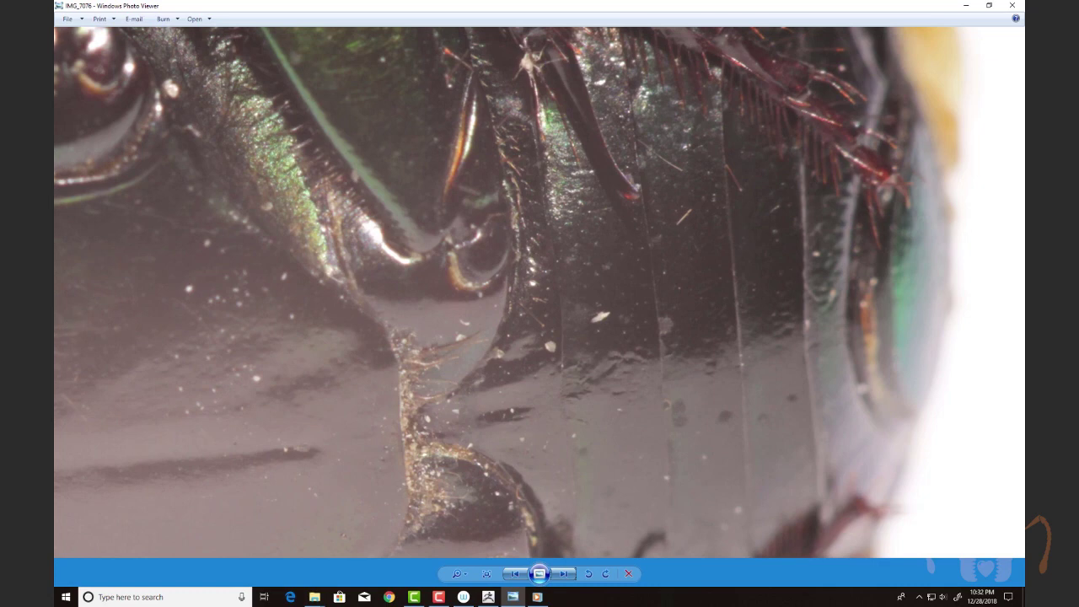
pyautogui.click(538, 573)
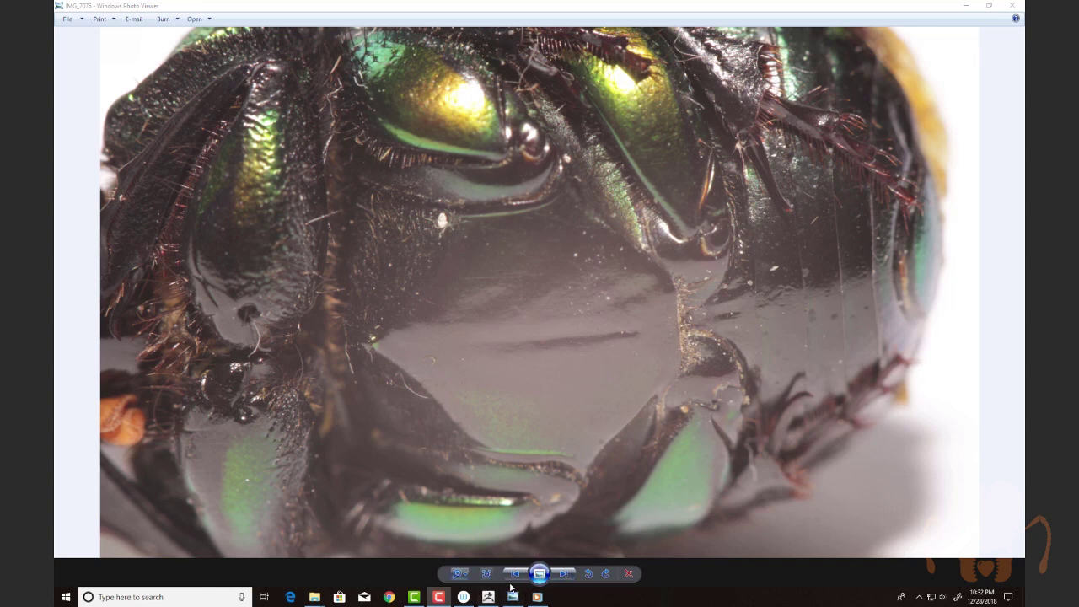
pyautogui.click(967, 6)
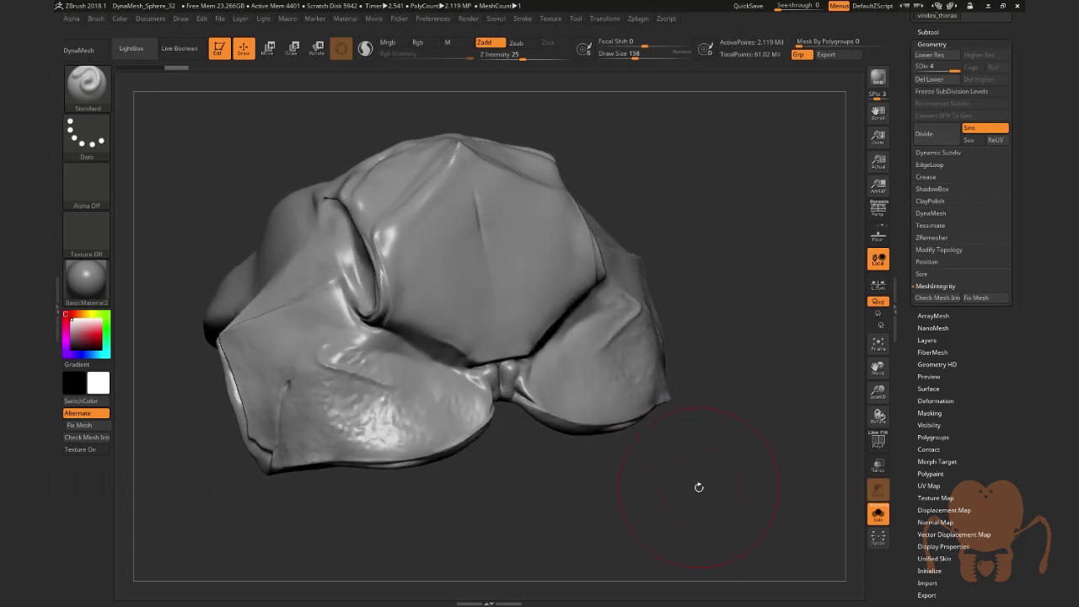
# Step: Watch the thorax underside clip, then rotate the vindex_thorax piece back in ZBrush
pyautogui.moveTo(699, 487)
pyautogui.mouseDown()
pyautogui.moveTo(640, 491)
pyautogui.moveTo(800, 535)
pyautogui.mouseUp()
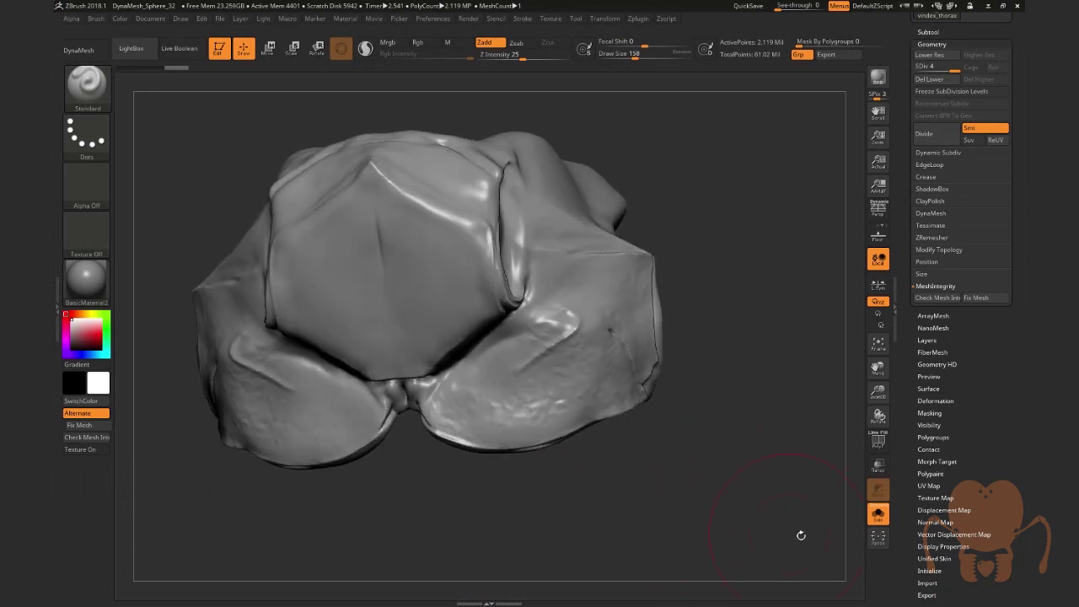
# Step: Turn off Solo and orbit around the underside to inspect the thorax plates and folded legs
pyautogui.click(888, 521)
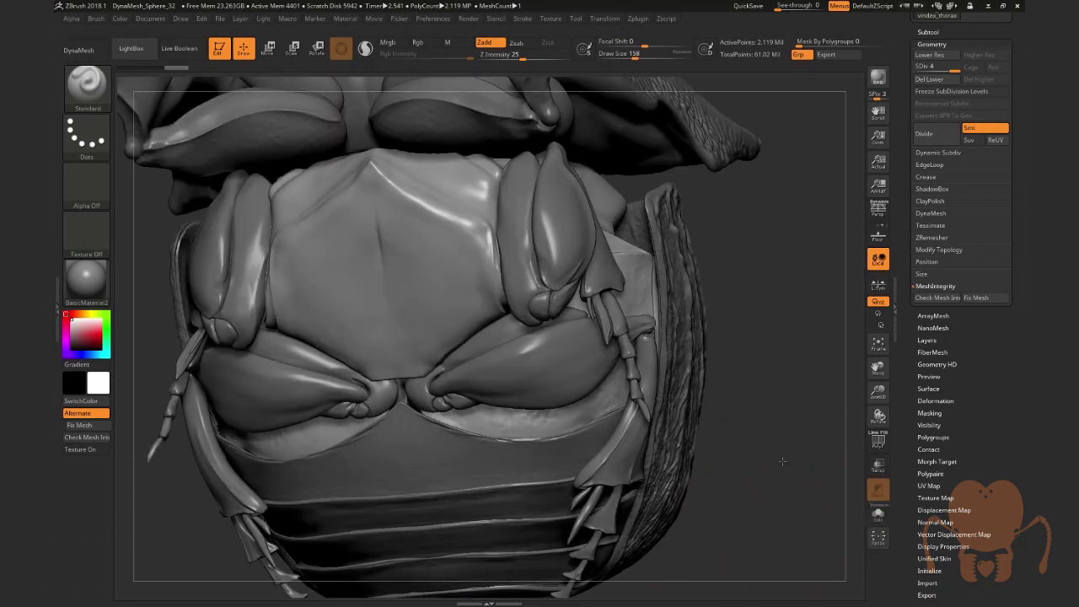
pyautogui.moveTo(782, 461)
pyautogui.mouseDown()
pyautogui.moveTo(865, 398)
pyautogui.moveTo(809, 374)
pyautogui.moveTo(724, 381)
pyautogui.mouseUp()
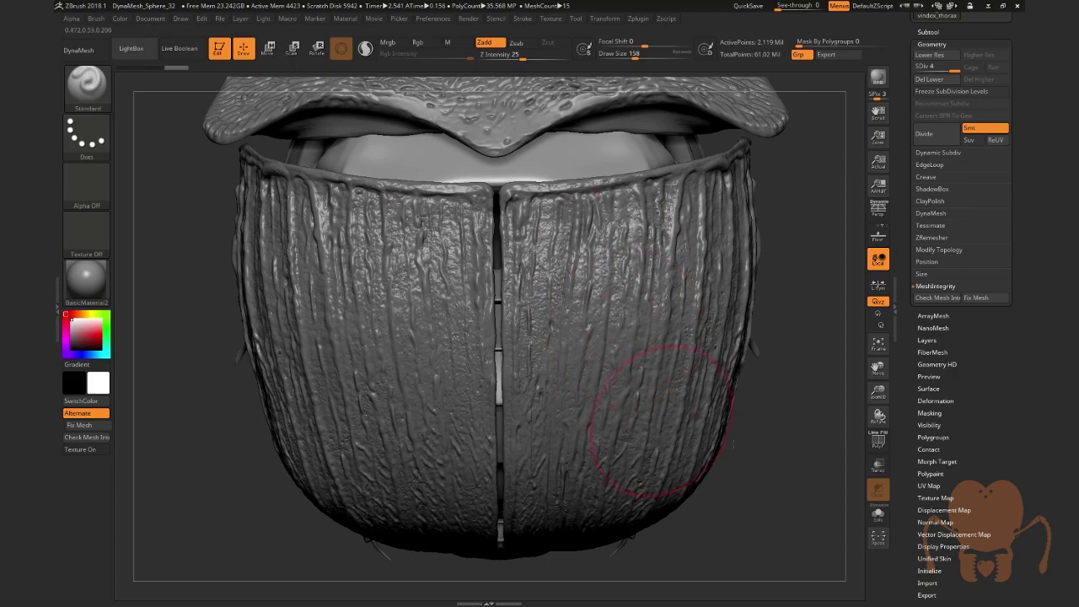
pyautogui.moveTo(769, 468)
pyautogui.mouseDown()
pyautogui.moveTo(687, 404)
pyautogui.moveTo(695, 392)
pyautogui.mouseUp()
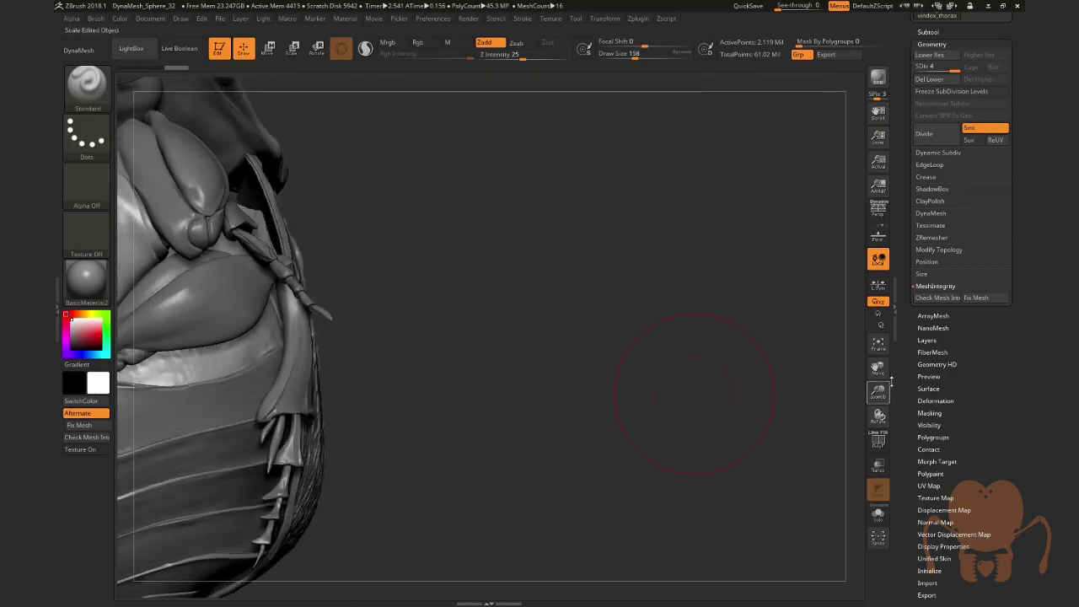
pyautogui.moveTo(876, 369)
pyautogui.mouseDown()
pyautogui.moveTo(724, 371)
pyautogui.moveTo(385, 254)
pyautogui.mouseUp()
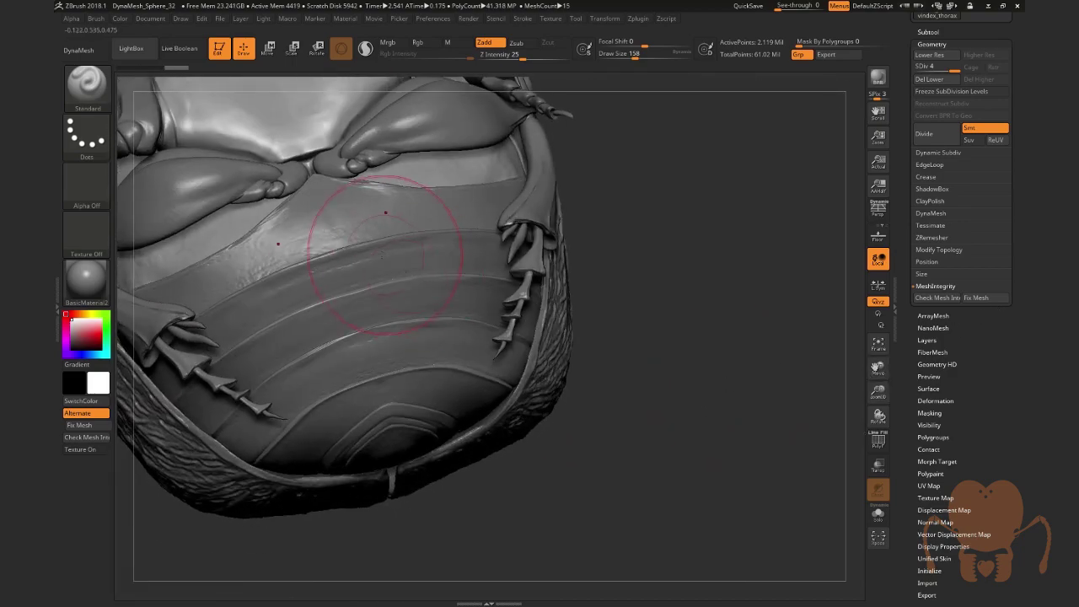
pyautogui.moveTo(655, 332); pyautogui.dragTo(753, 346)
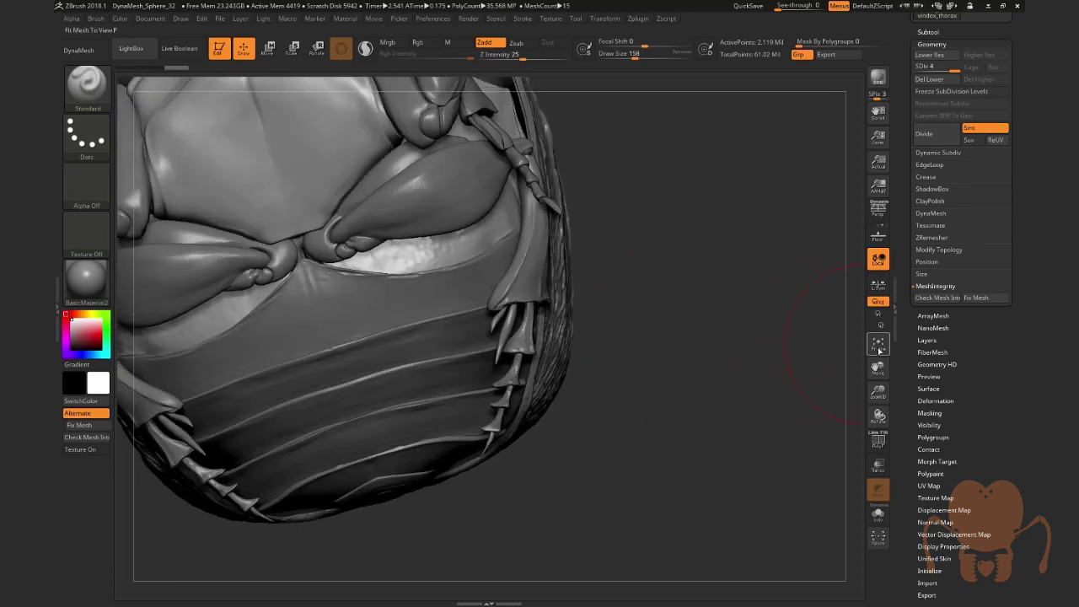
pyautogui.moveTo(876, 367); pyautogui.dragTo(415, 287)
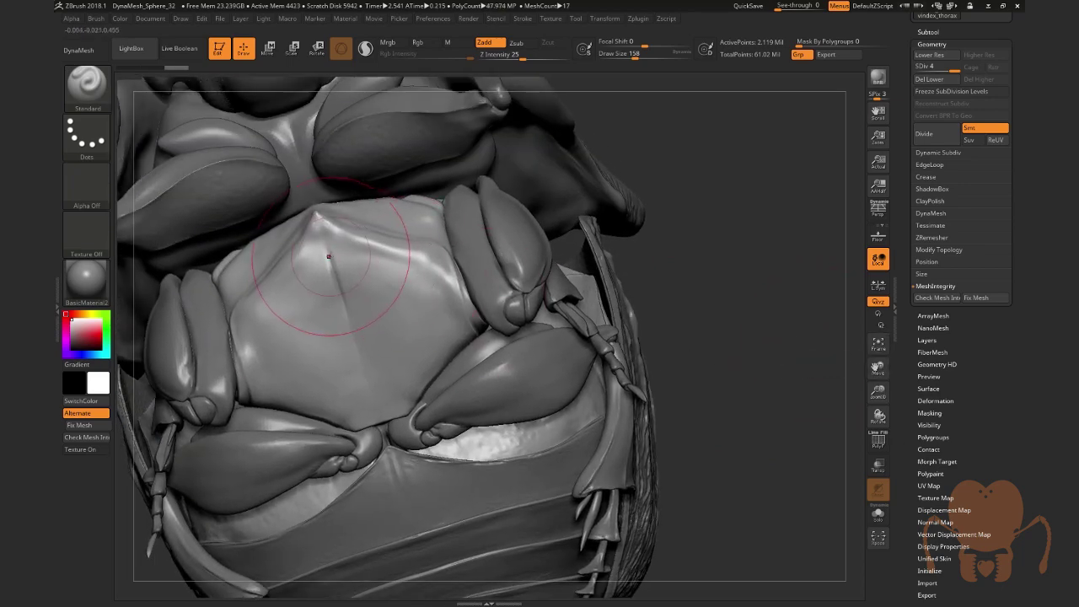
pyautogui.moveTo(734, 369)
pyautogui.mouseDown()
pyautogui.moveTo(731, 354)
pyautogui.moveTo(453, 323)
pyautogui.mouseUp()
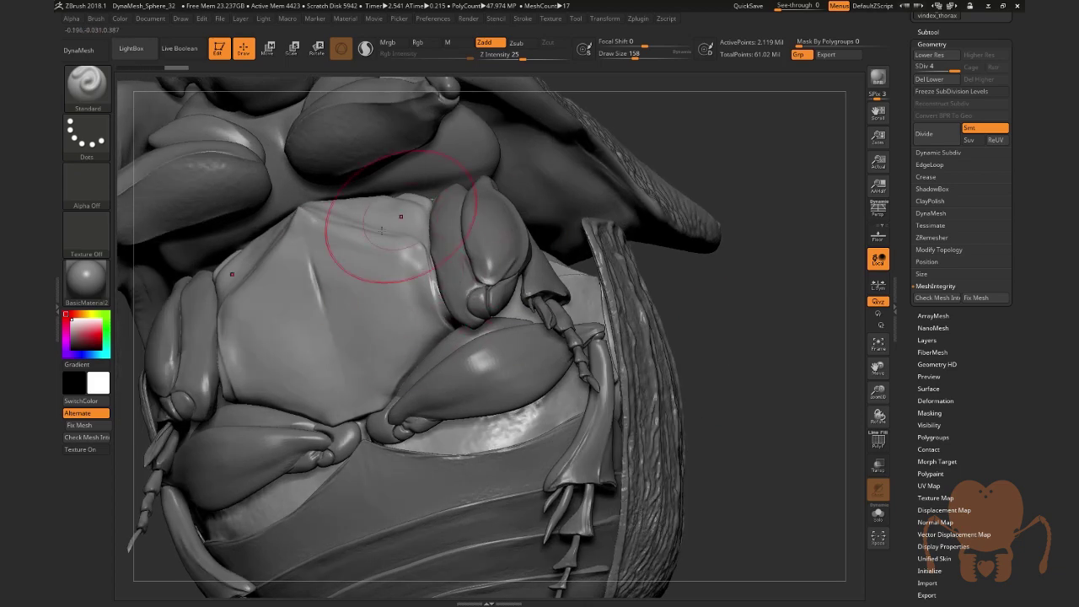